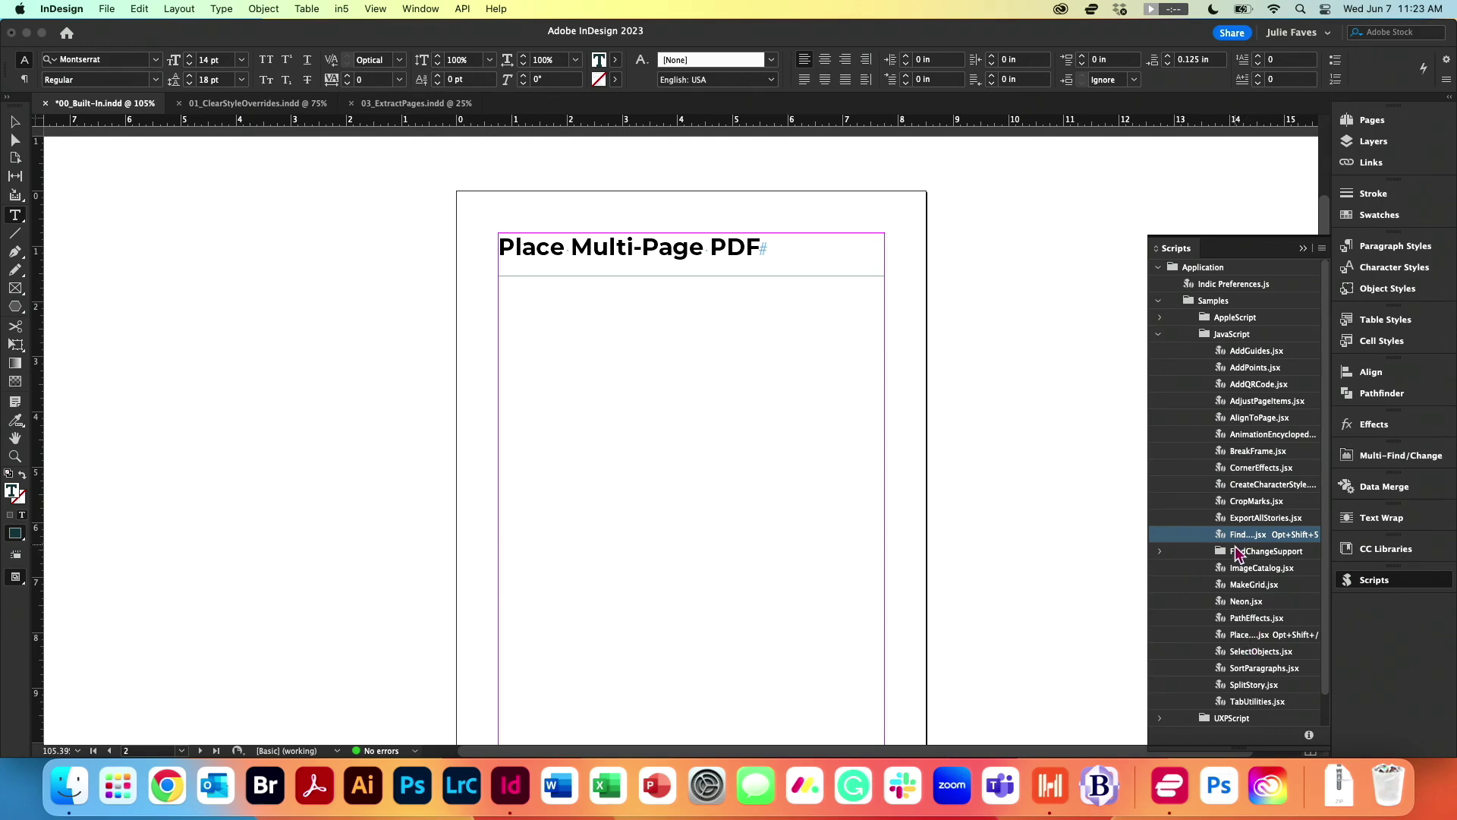
Run PlaceMultipagePDF.jsx and pick SF330-21.pdf from the Assets > PDF folder.
double_click(1245, 636)
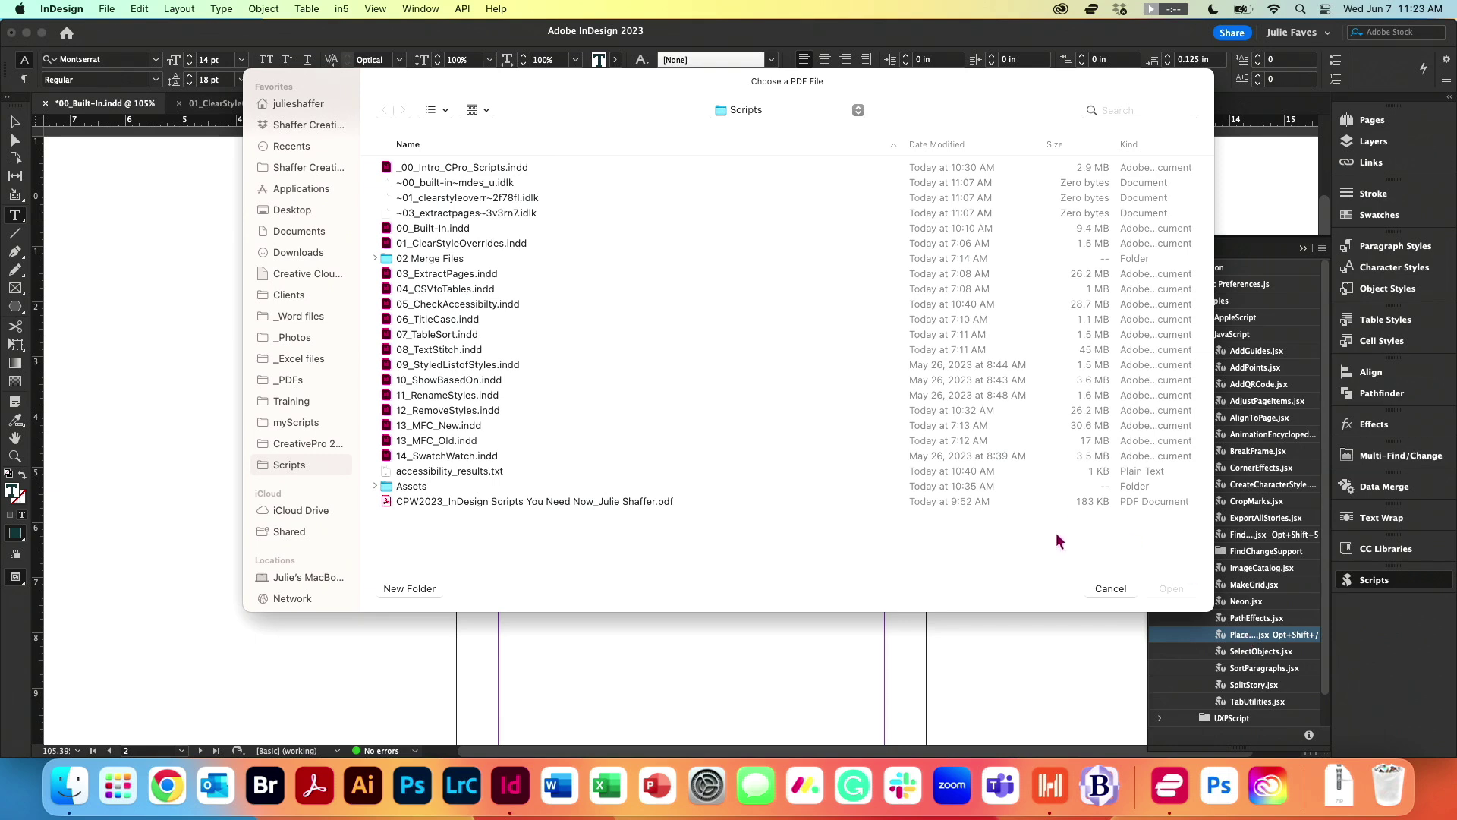
double_click(415, 487)
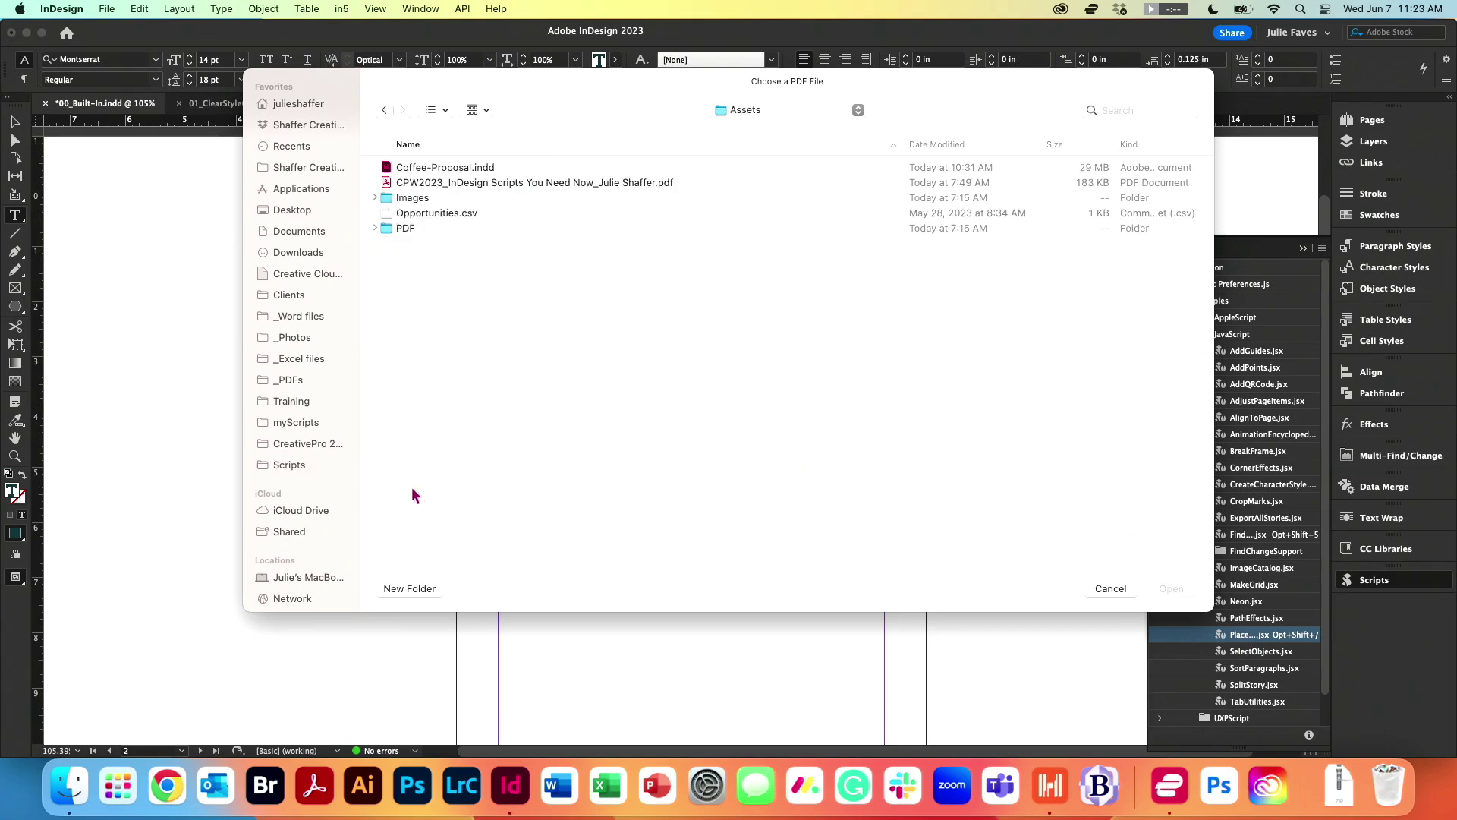
double_click(393, 229)
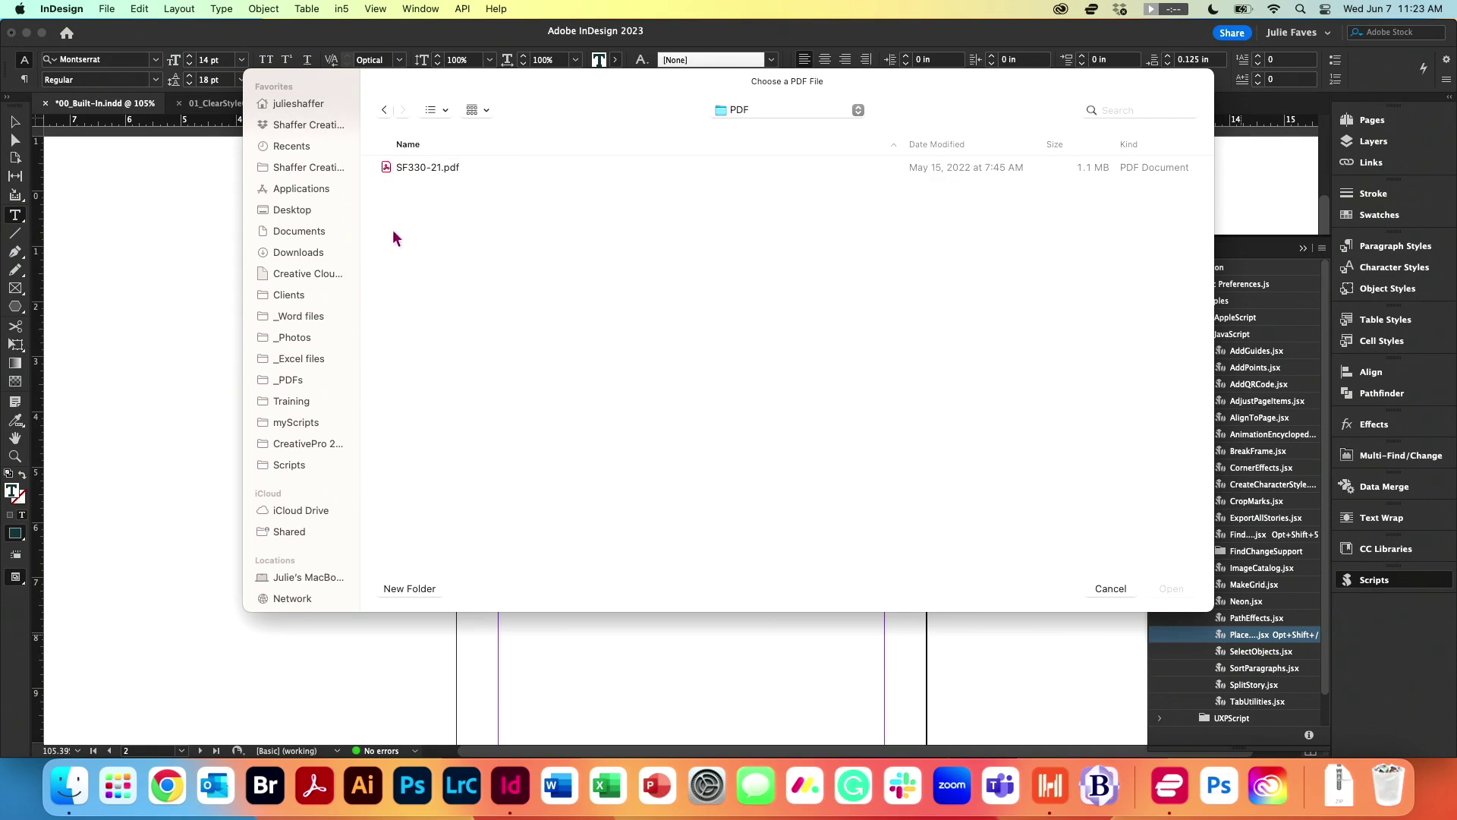
left_click(404, 171)
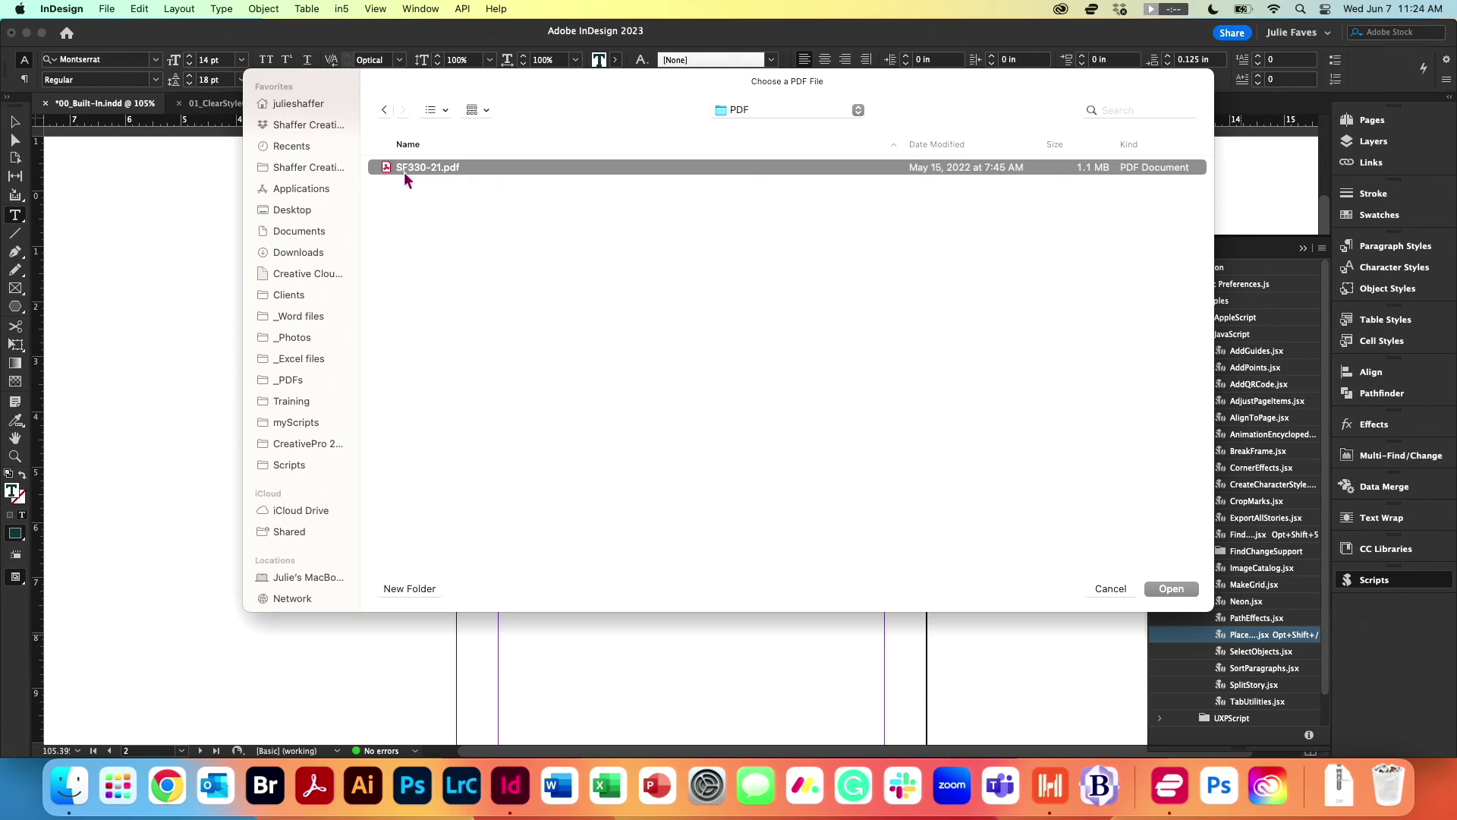
left_click(1171, 590)
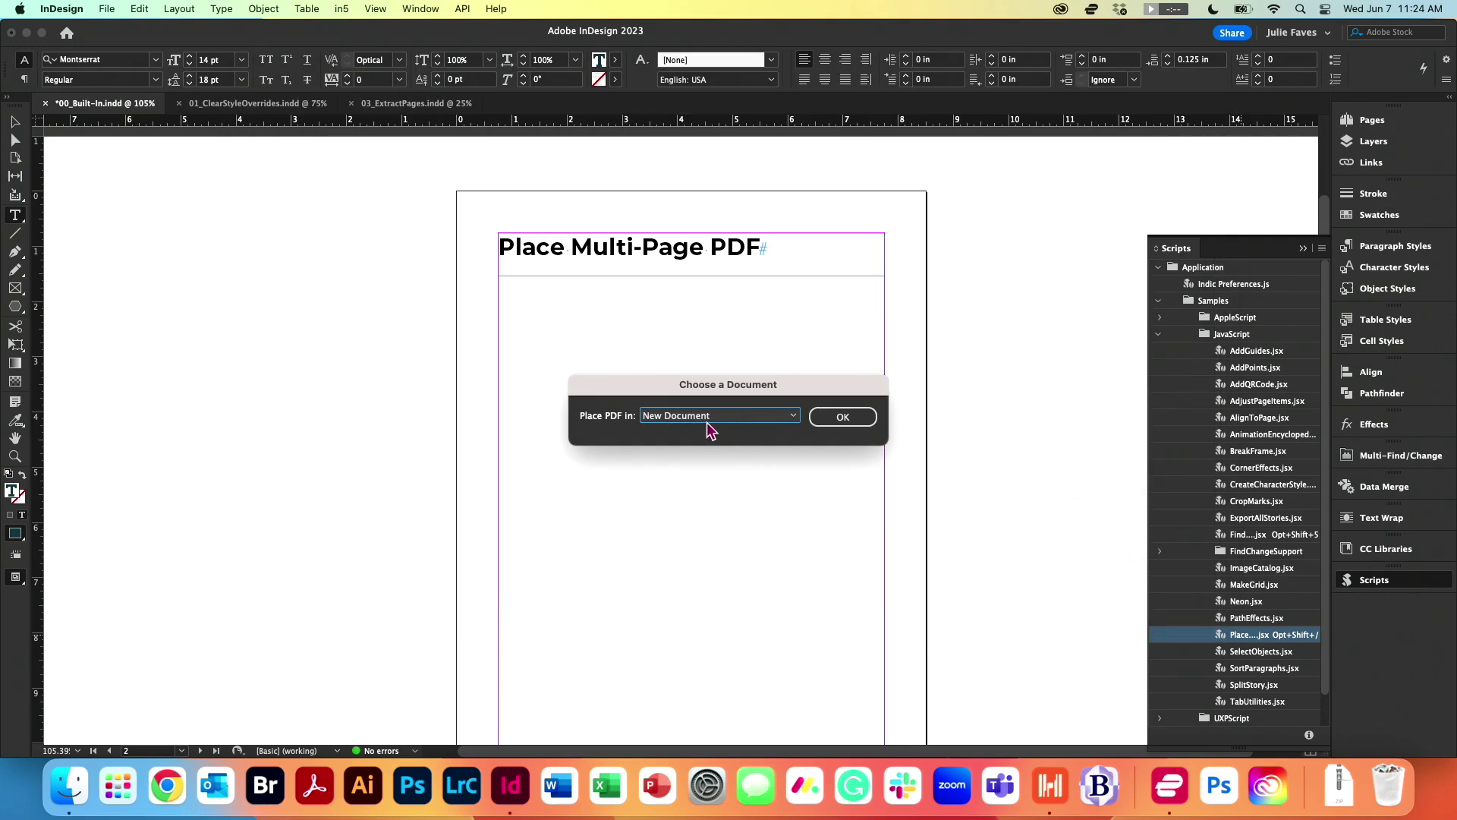
Place every page of SF330-21.pdf into a New Document and scroll through the imported pages.
left_click(860, 417)
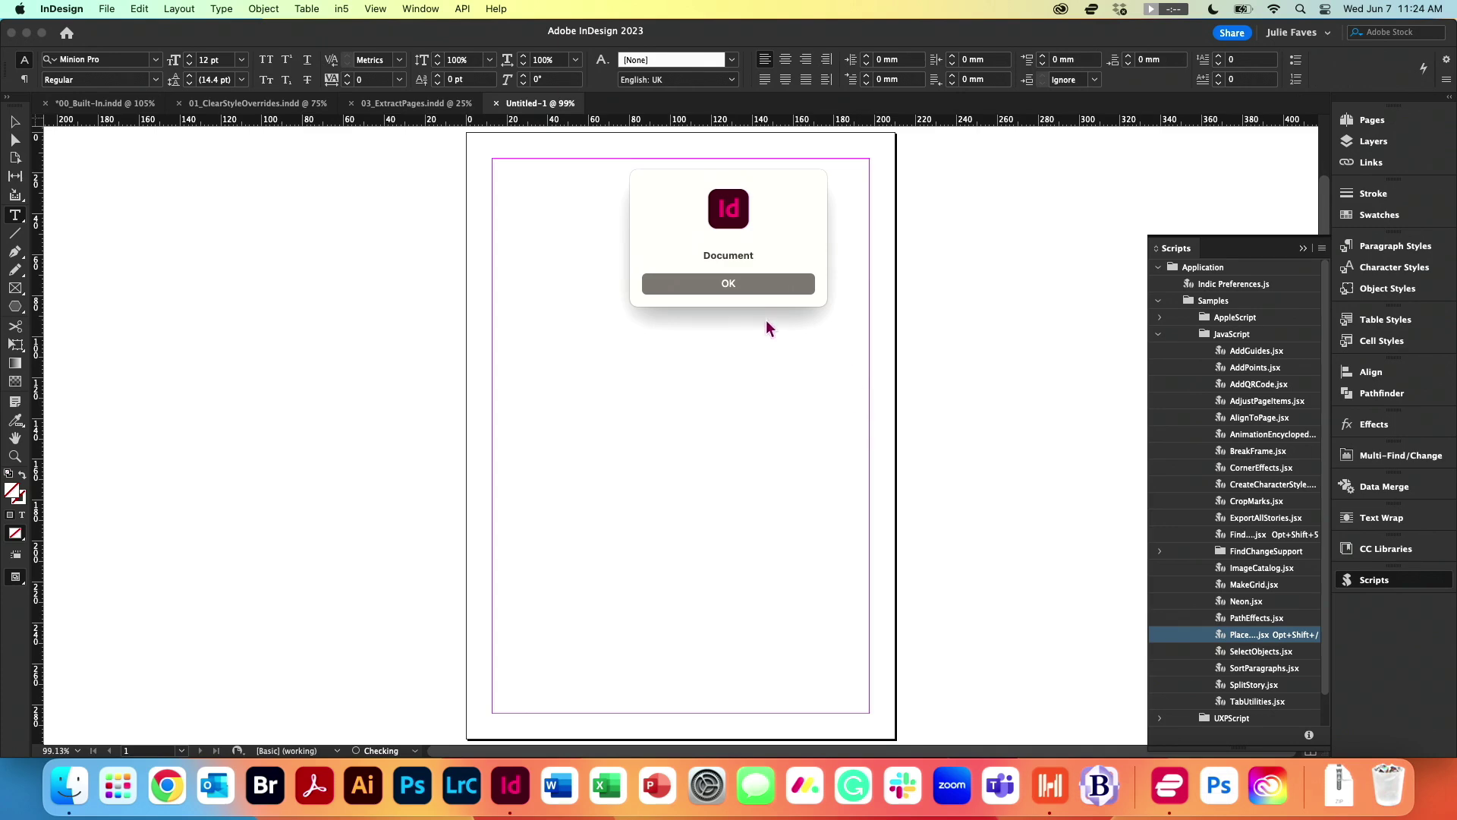
left_click(747, 285)
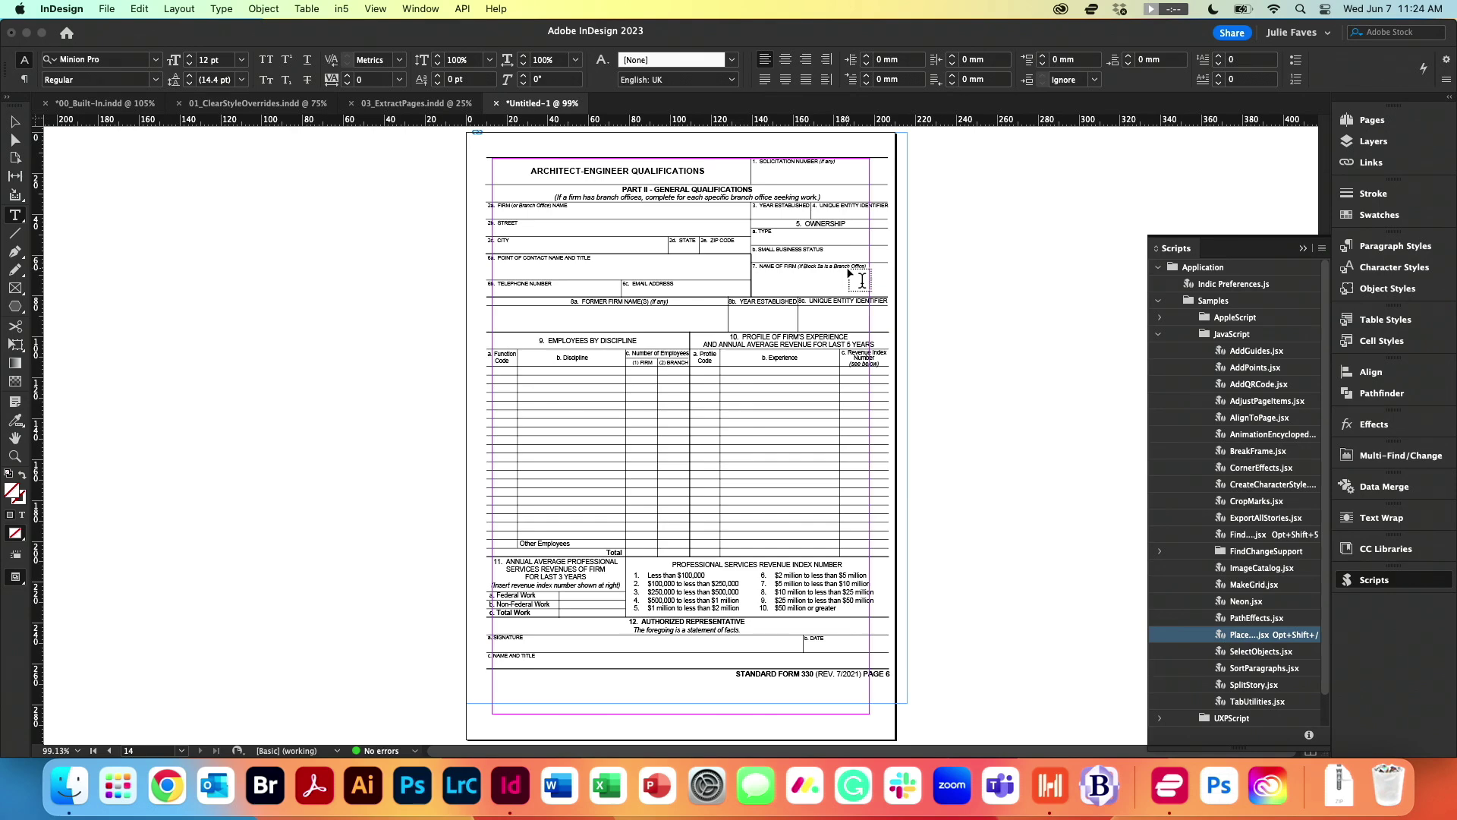
scroll(850, 300, "up", 20)
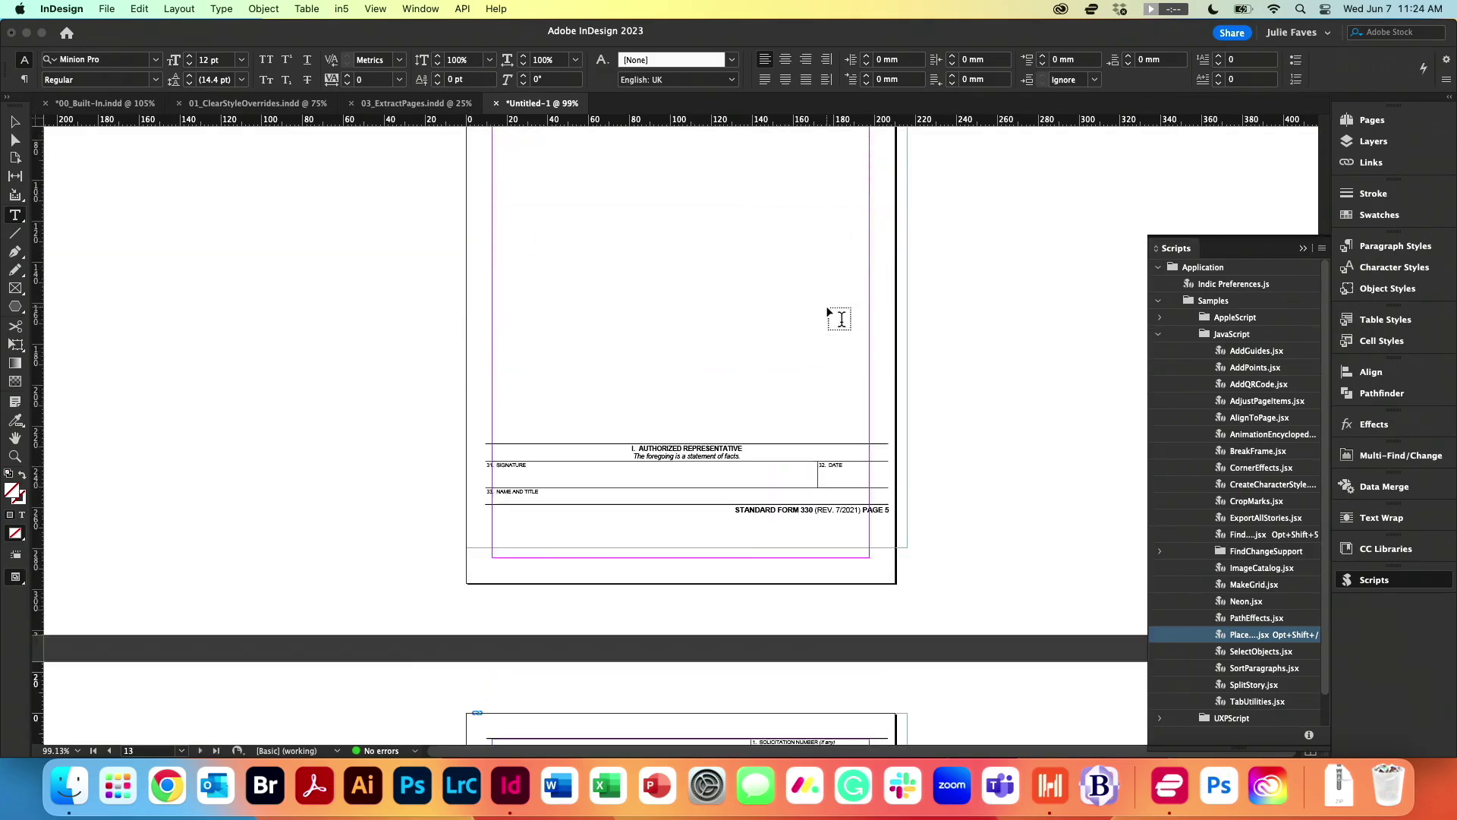
scroll(841, 317, "up", 20)
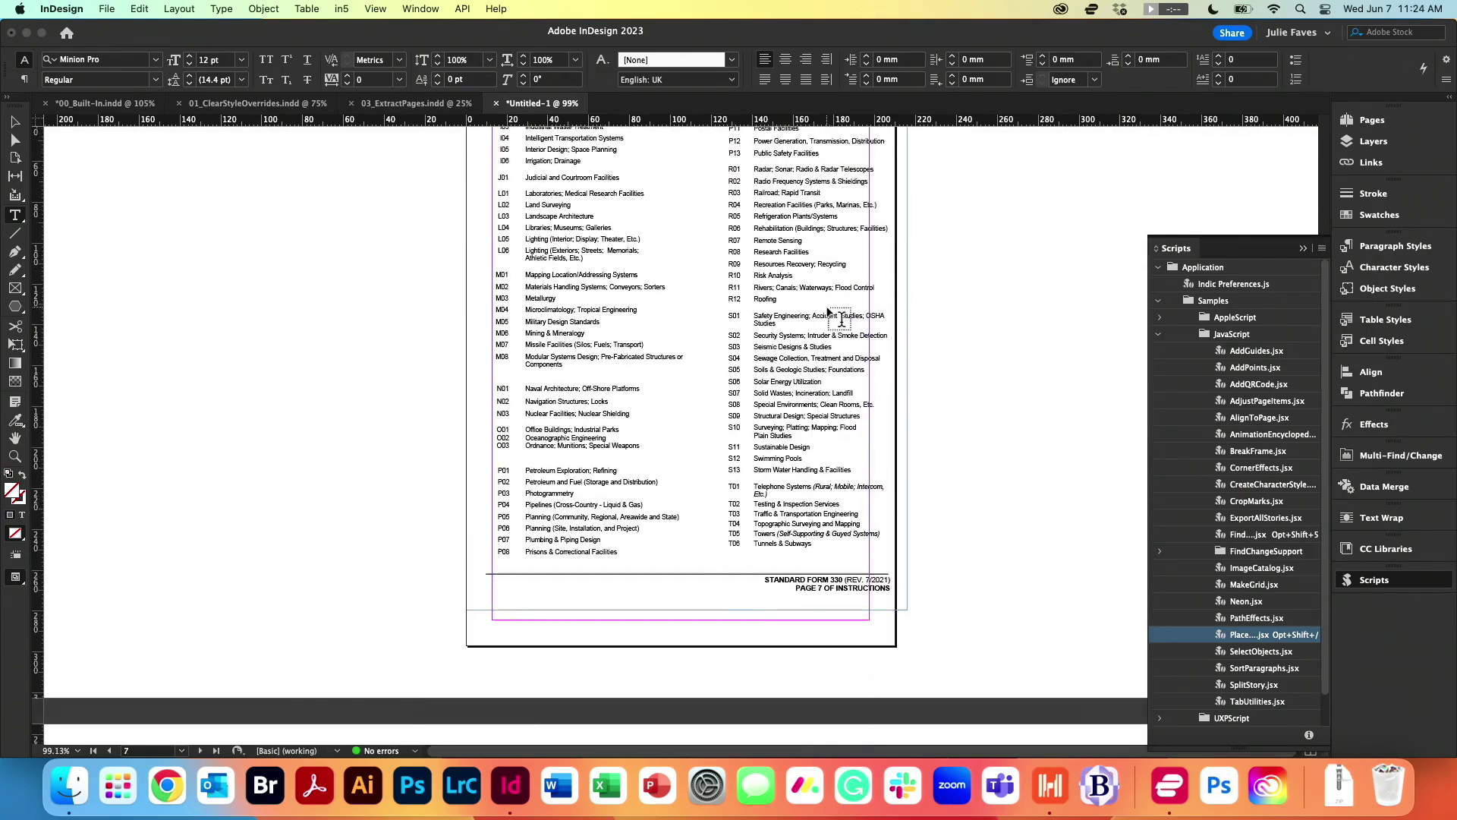
scroll(841, 317, "up", 20)
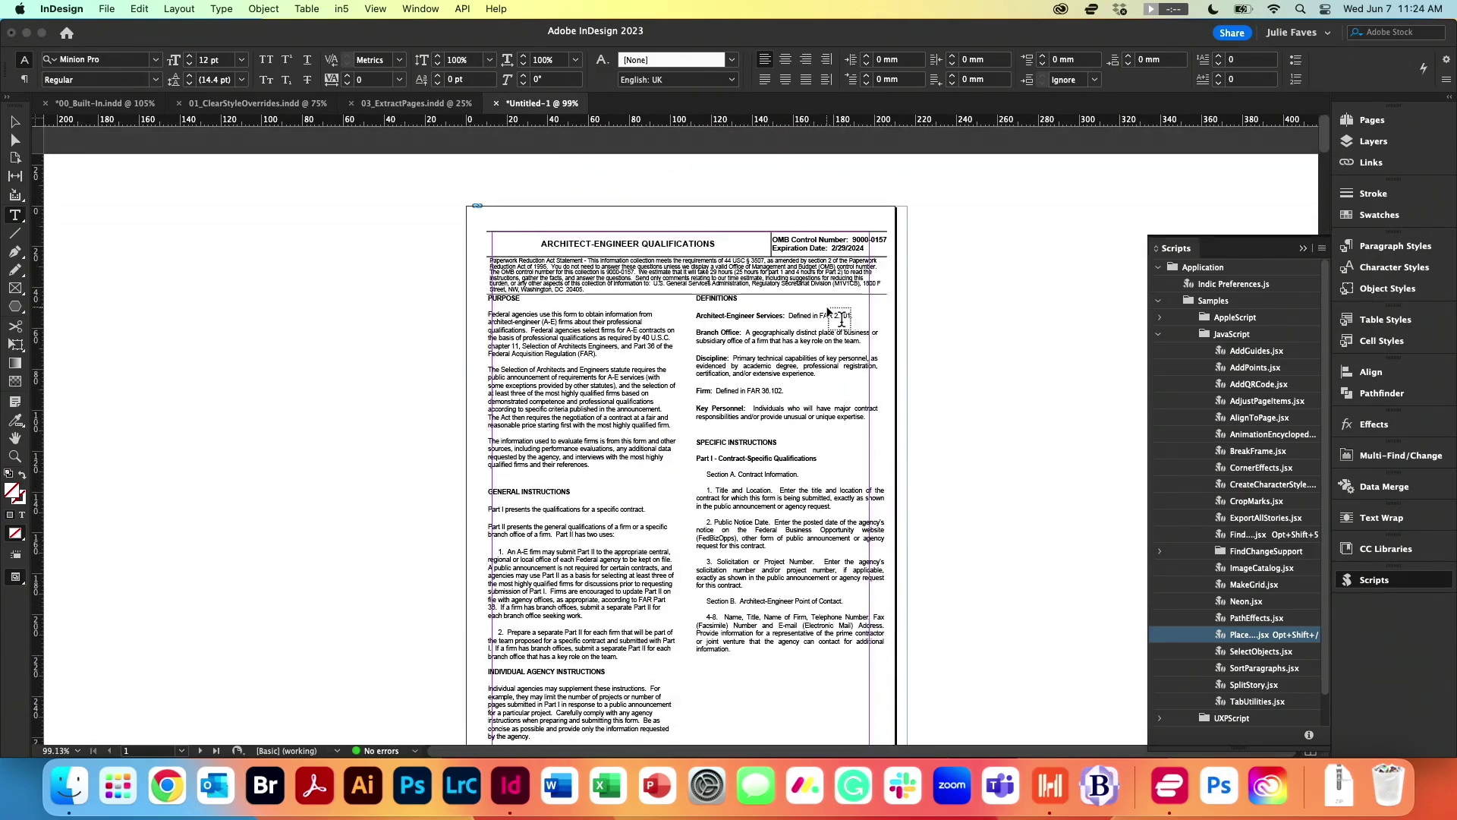
scroll(841, 317, "down", 20)
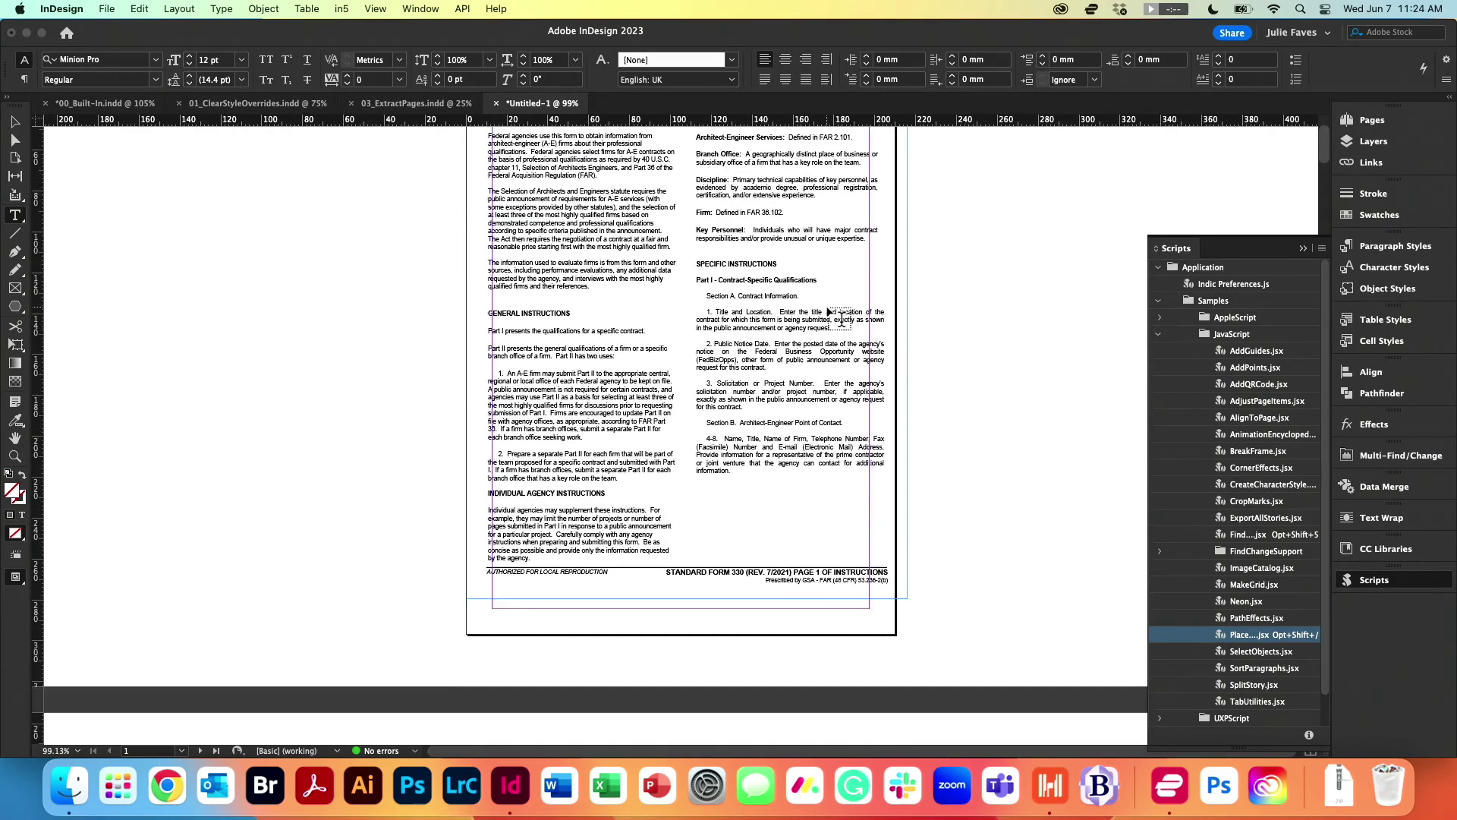
scroll(841, 317, "up", 20)
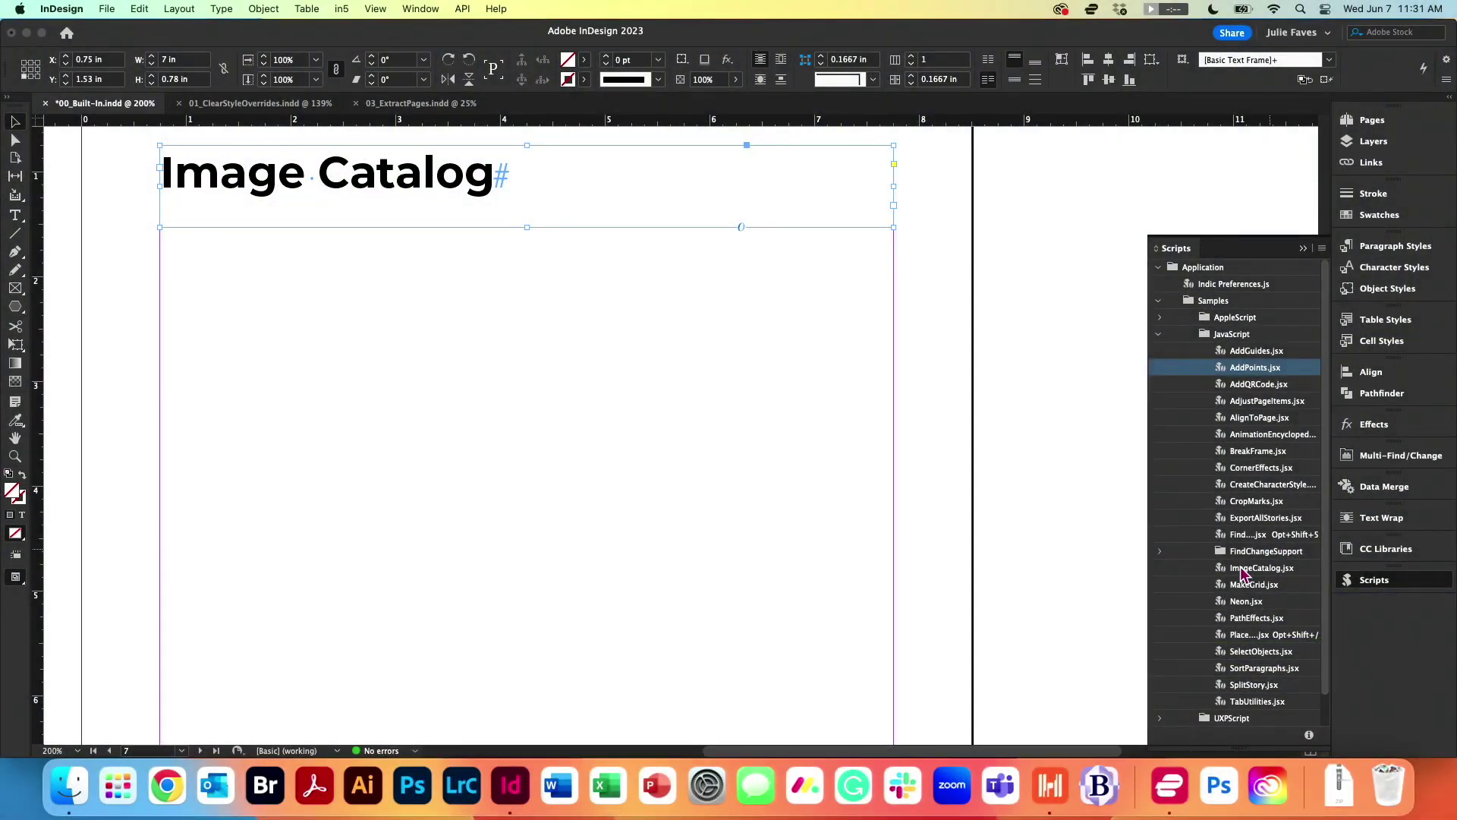
Run ImageCatalog.jsx and set the Assets > Images folder as its image source.
double_click(1242, 571)
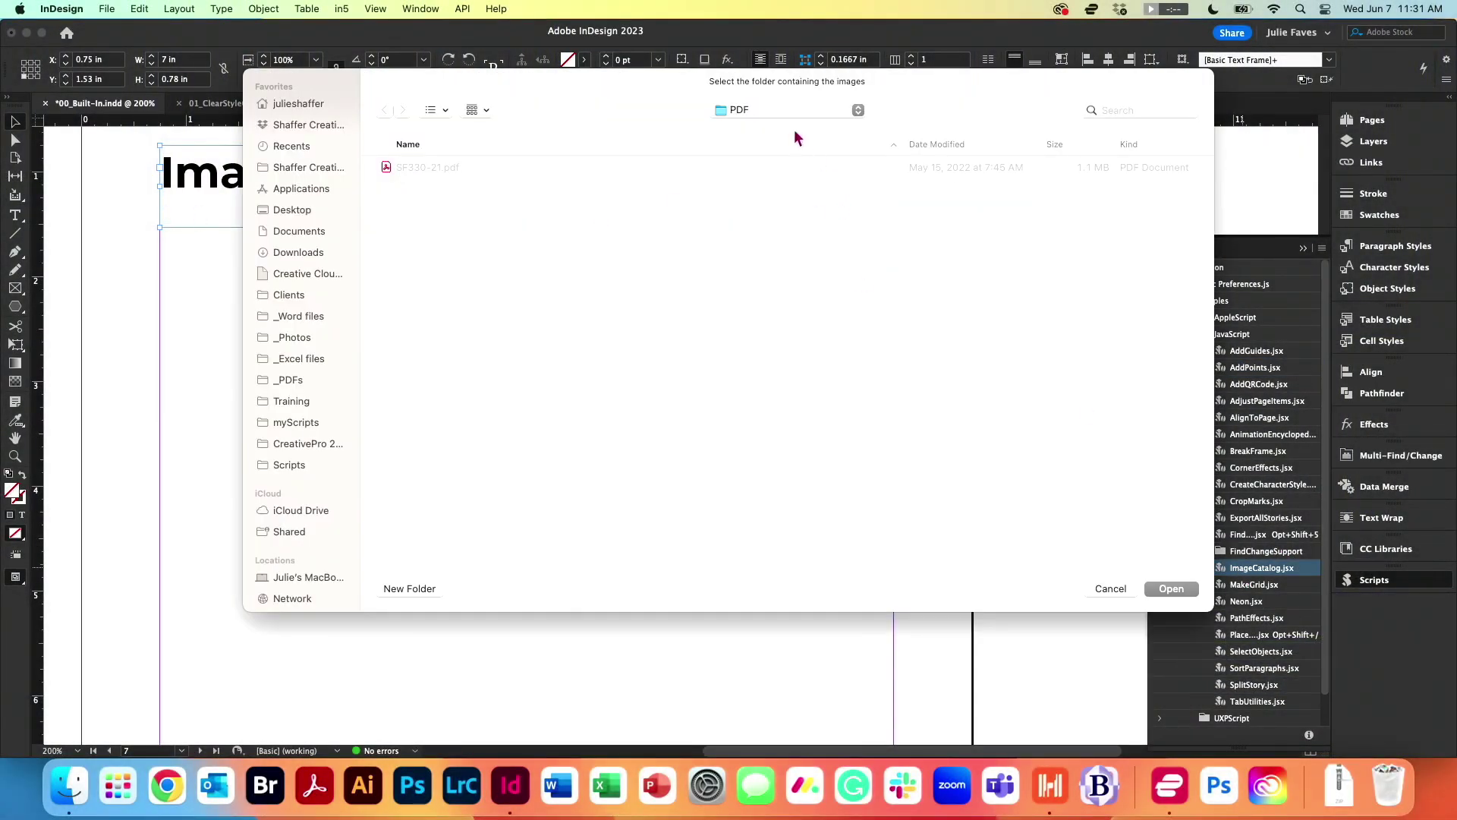
left_click(794, 110)
left_click(752, 127)
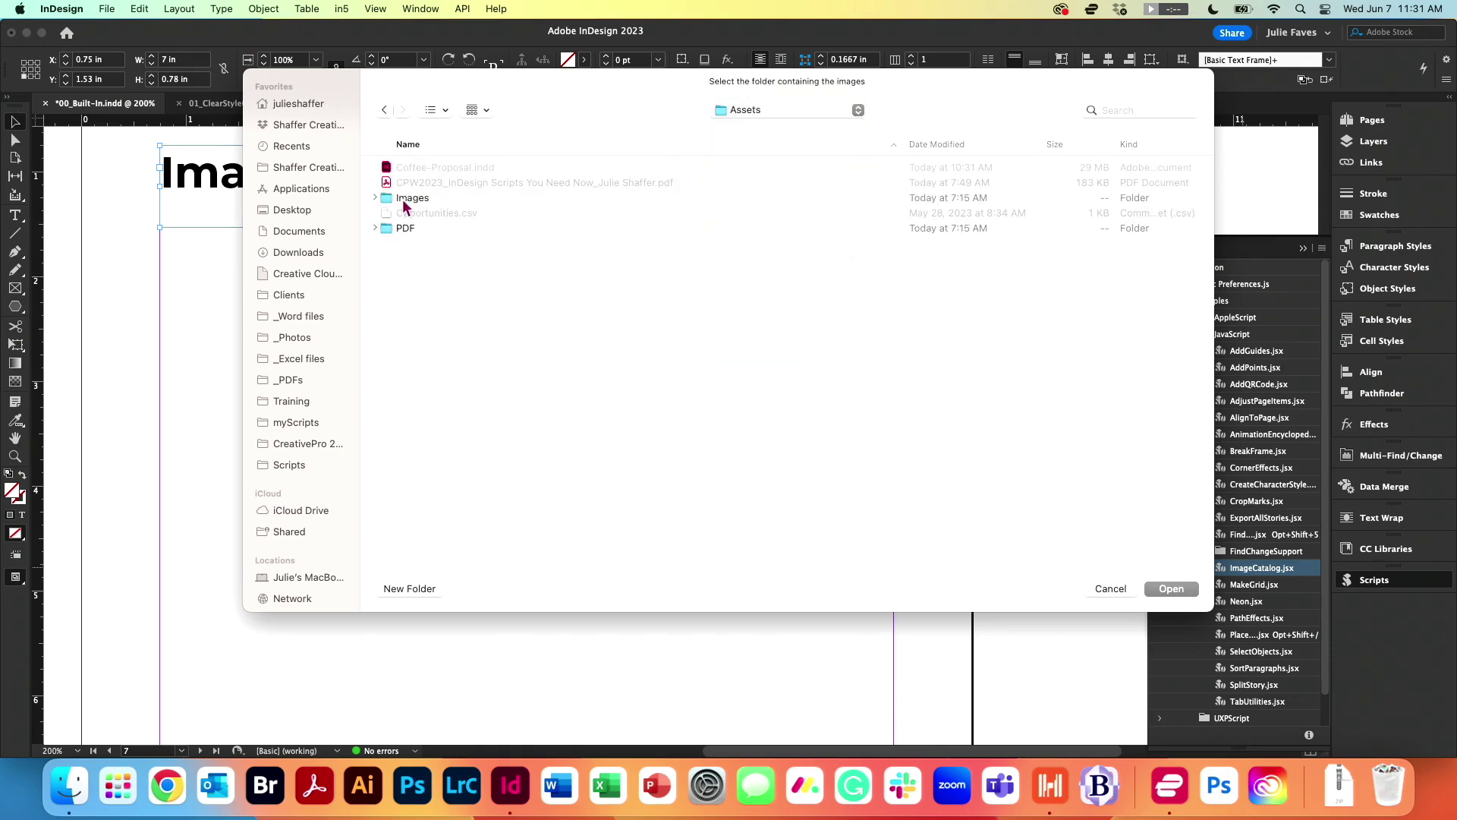
left_click(404, 199)
double_click(403, 198)
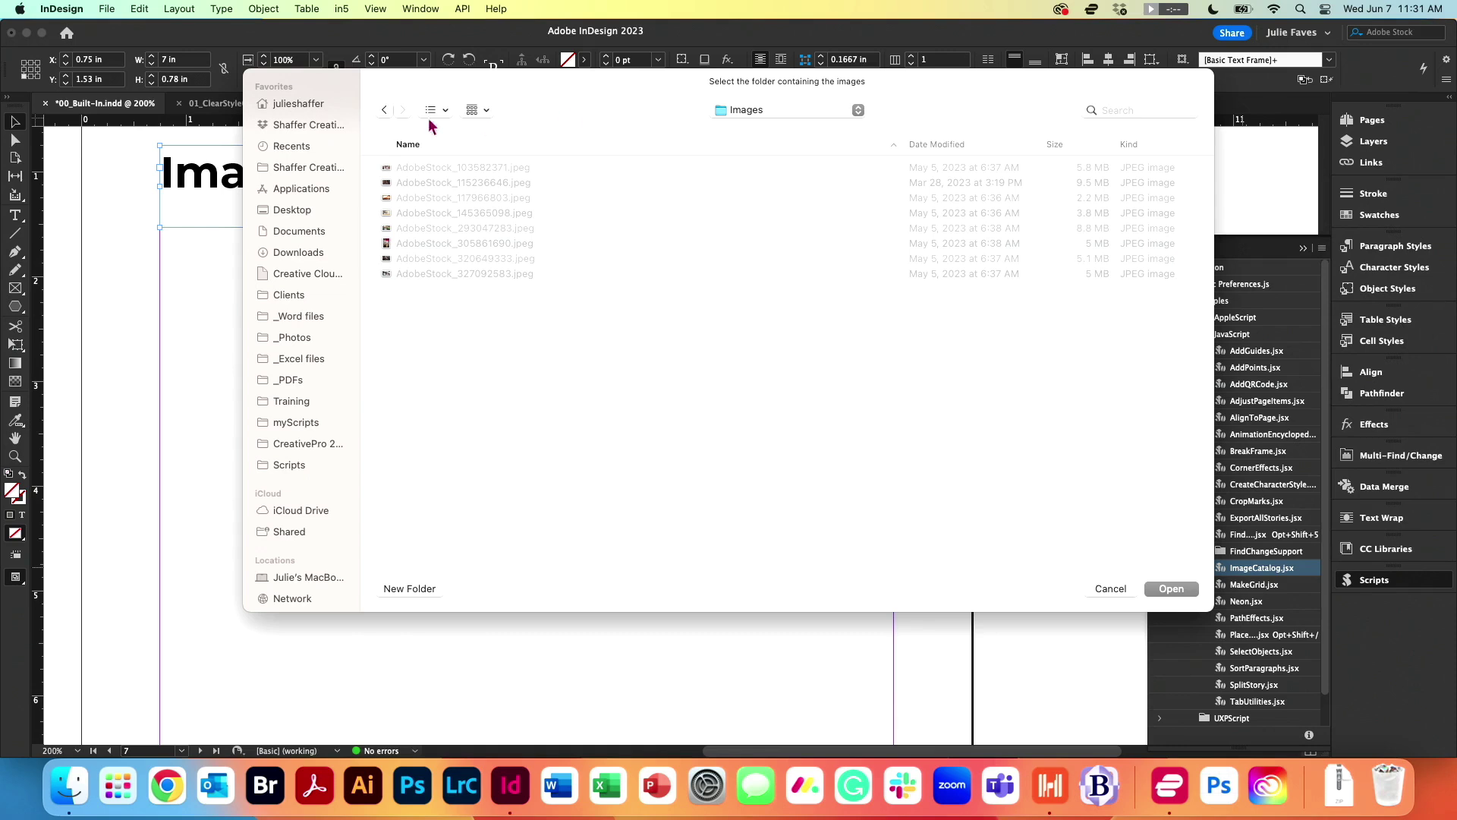
left_click(384, 111)
left_click(416, 200)
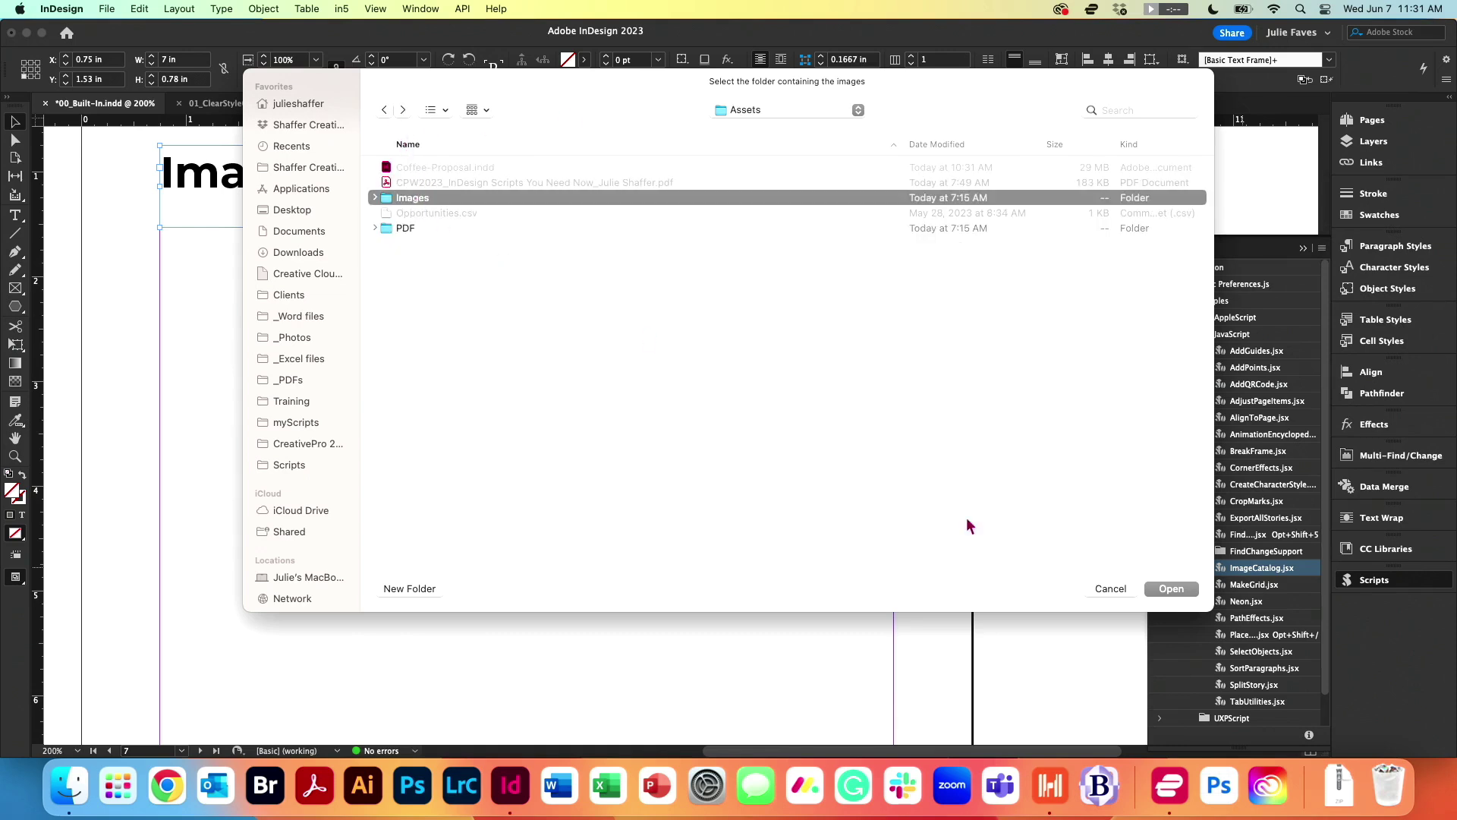
left_click(1172, 592)
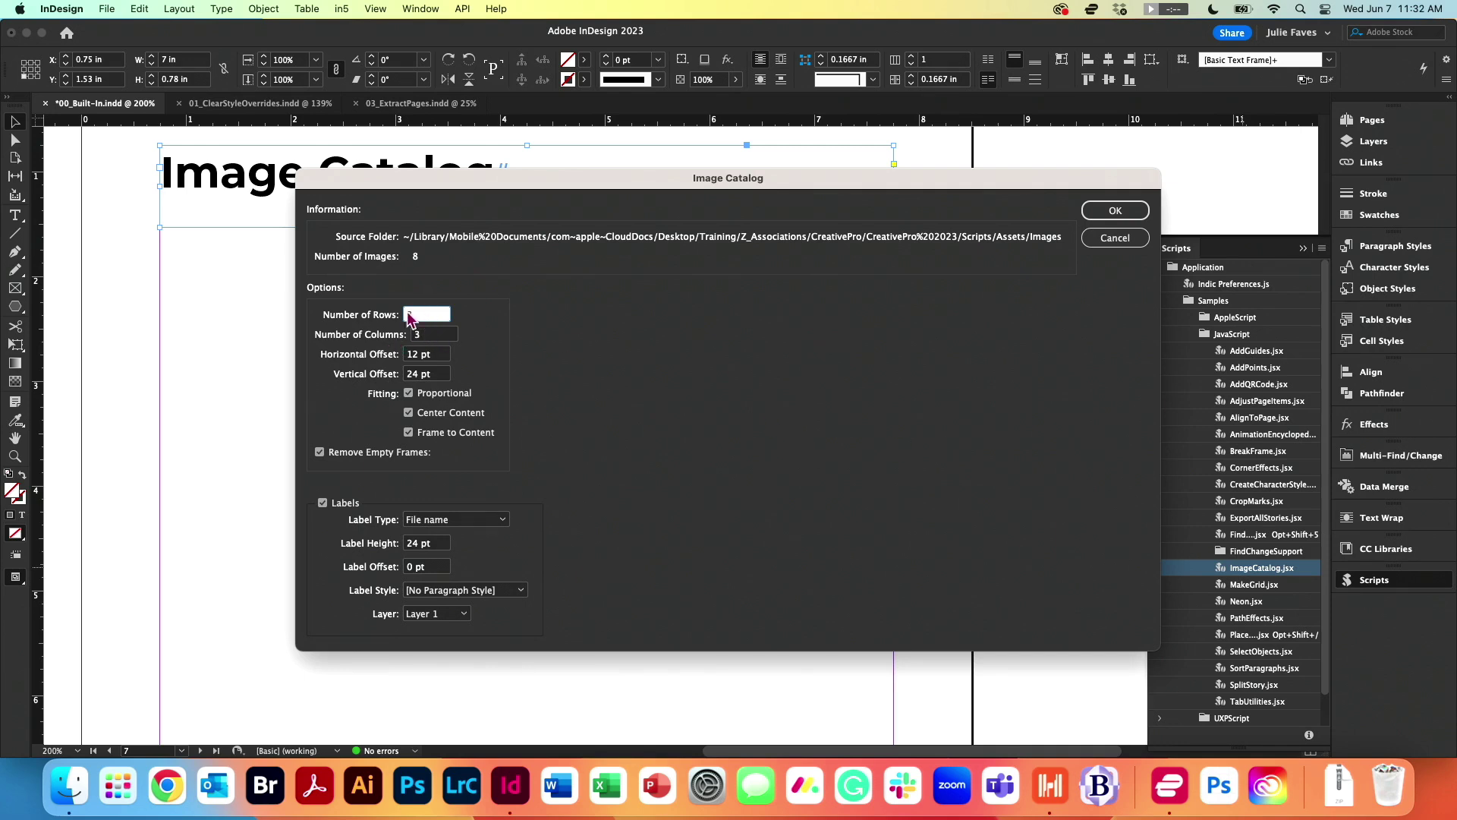
Build the contact sheet from the catalog settings and view the page at 100%.
left_click(438, 336)
left_click(1102, 216)
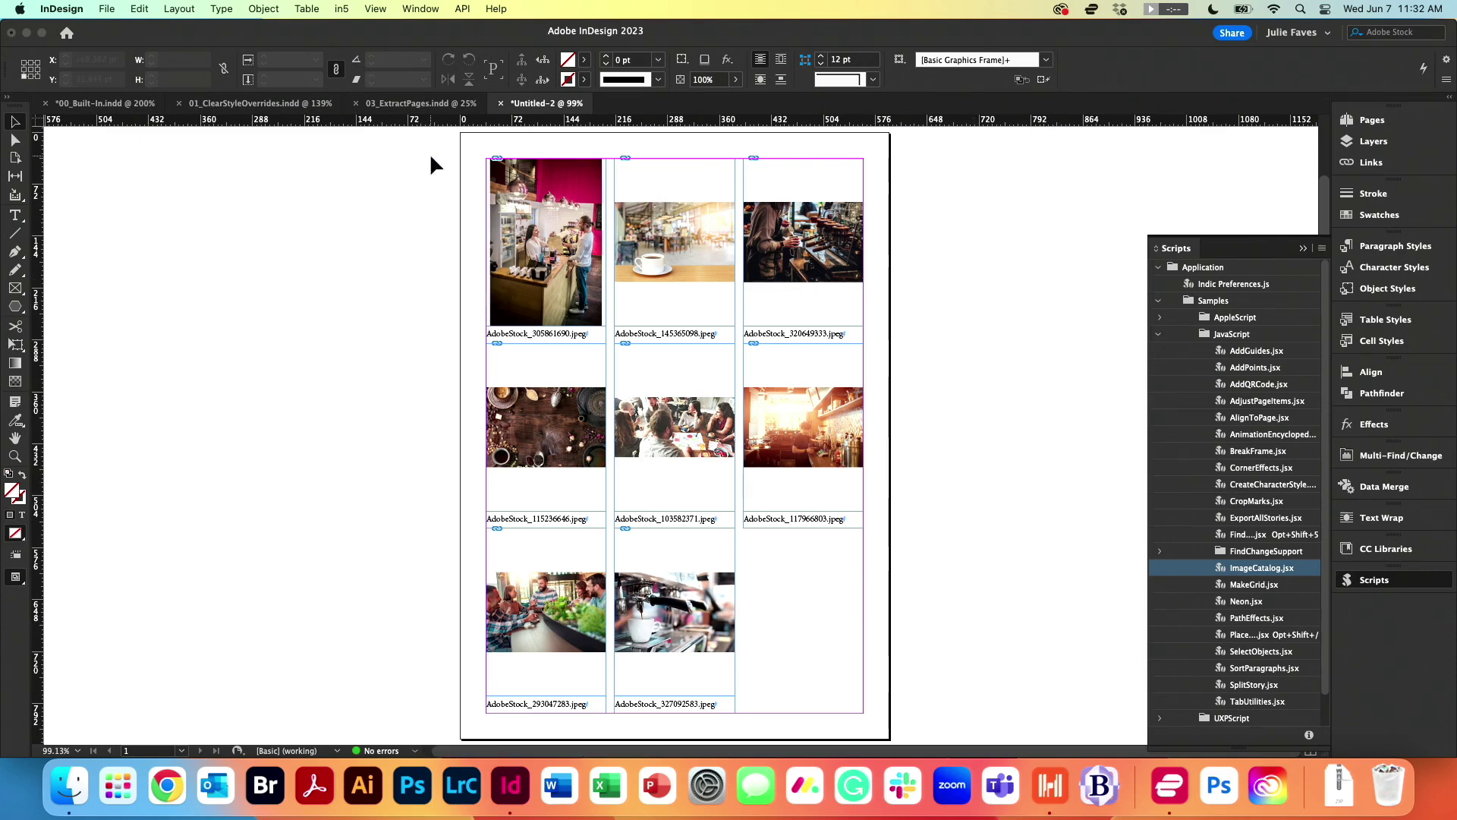
left_click(14, 456)
left_click(789, 455)
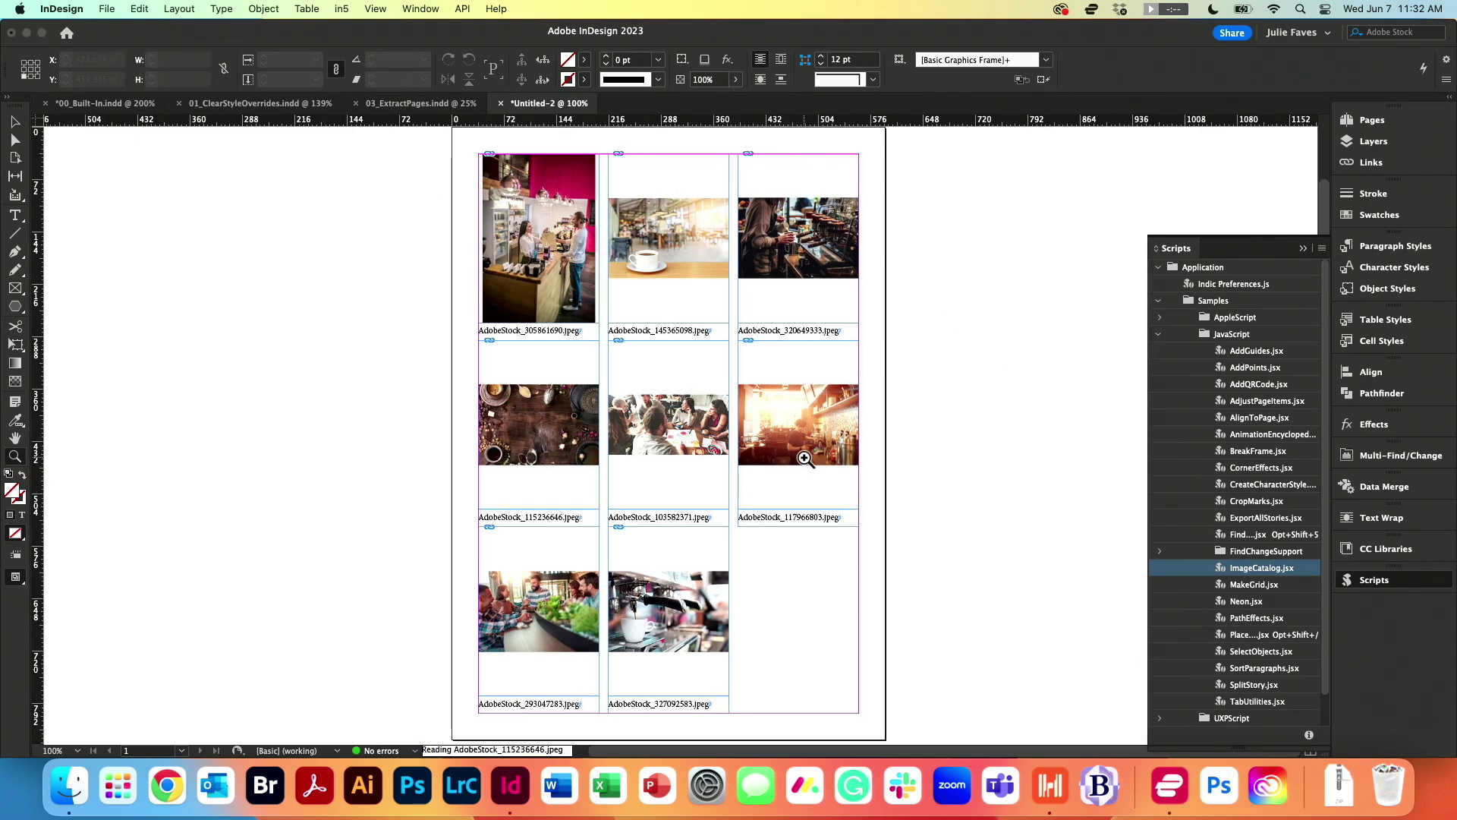
Select all photo and caption frames and make each photo fill its grid cell.
left_click(14, 121)
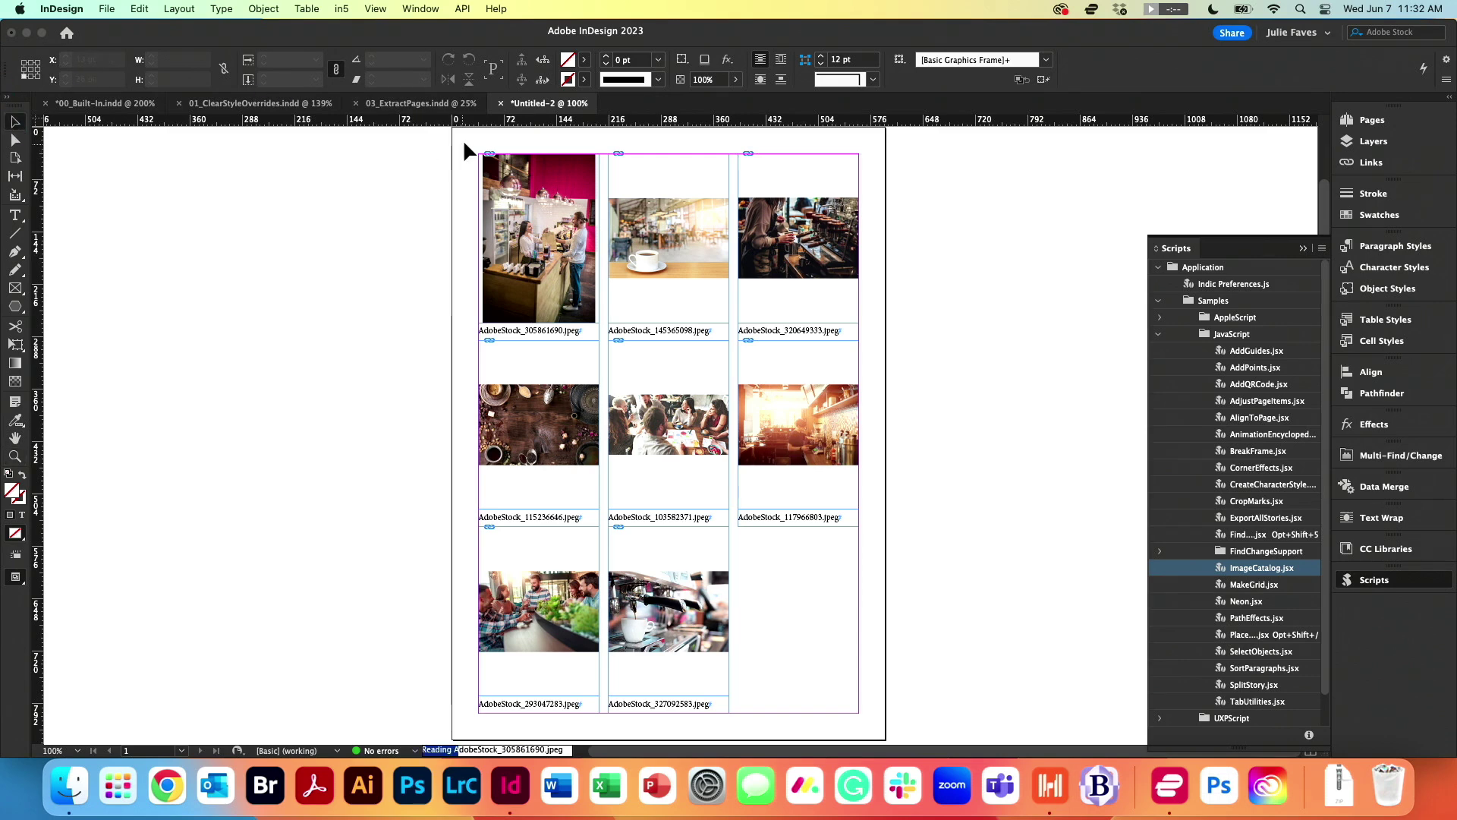
left_click_drag(463, 139, 961, 704)
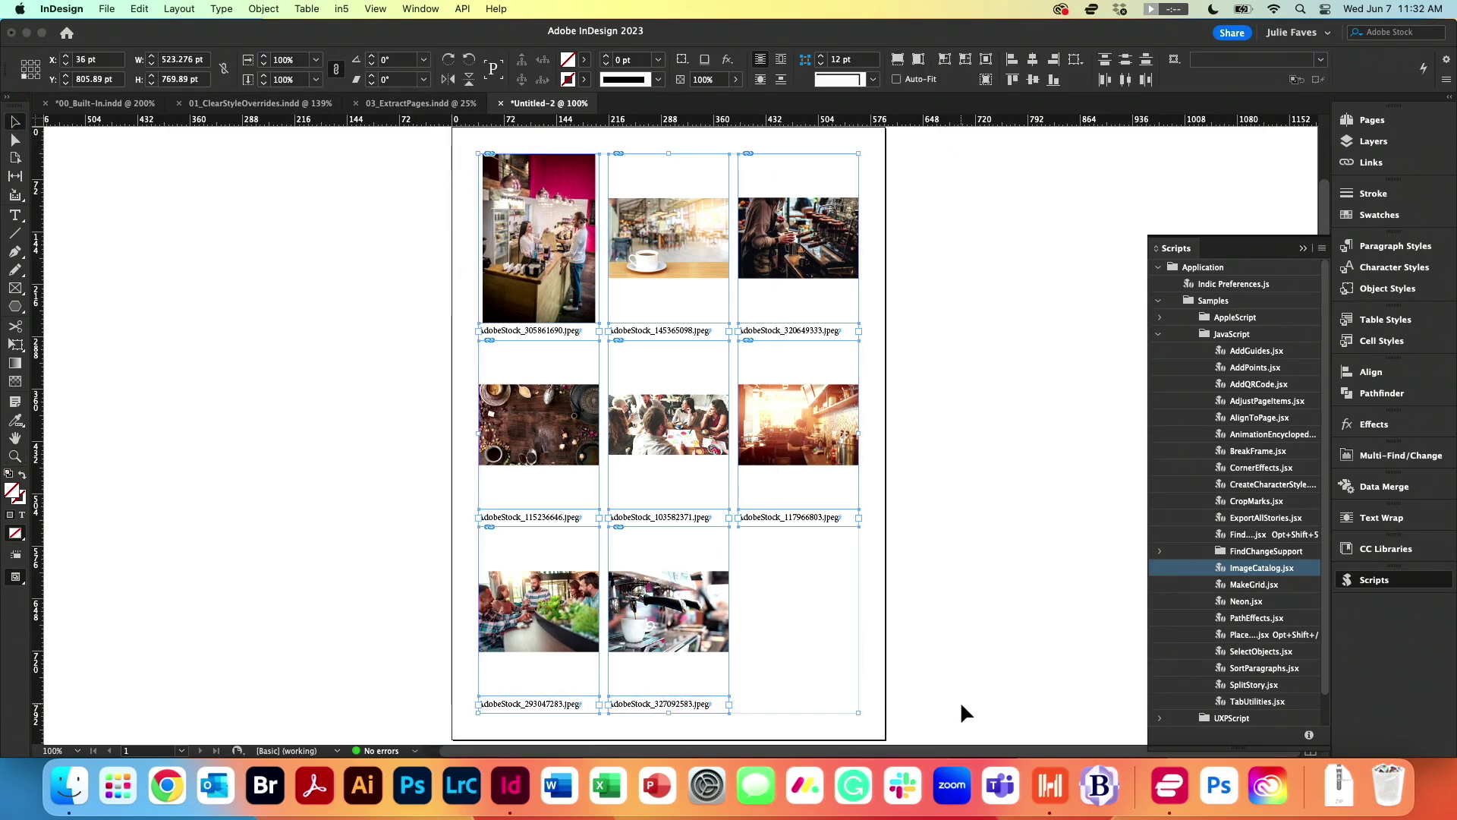
key("super+alt+c")
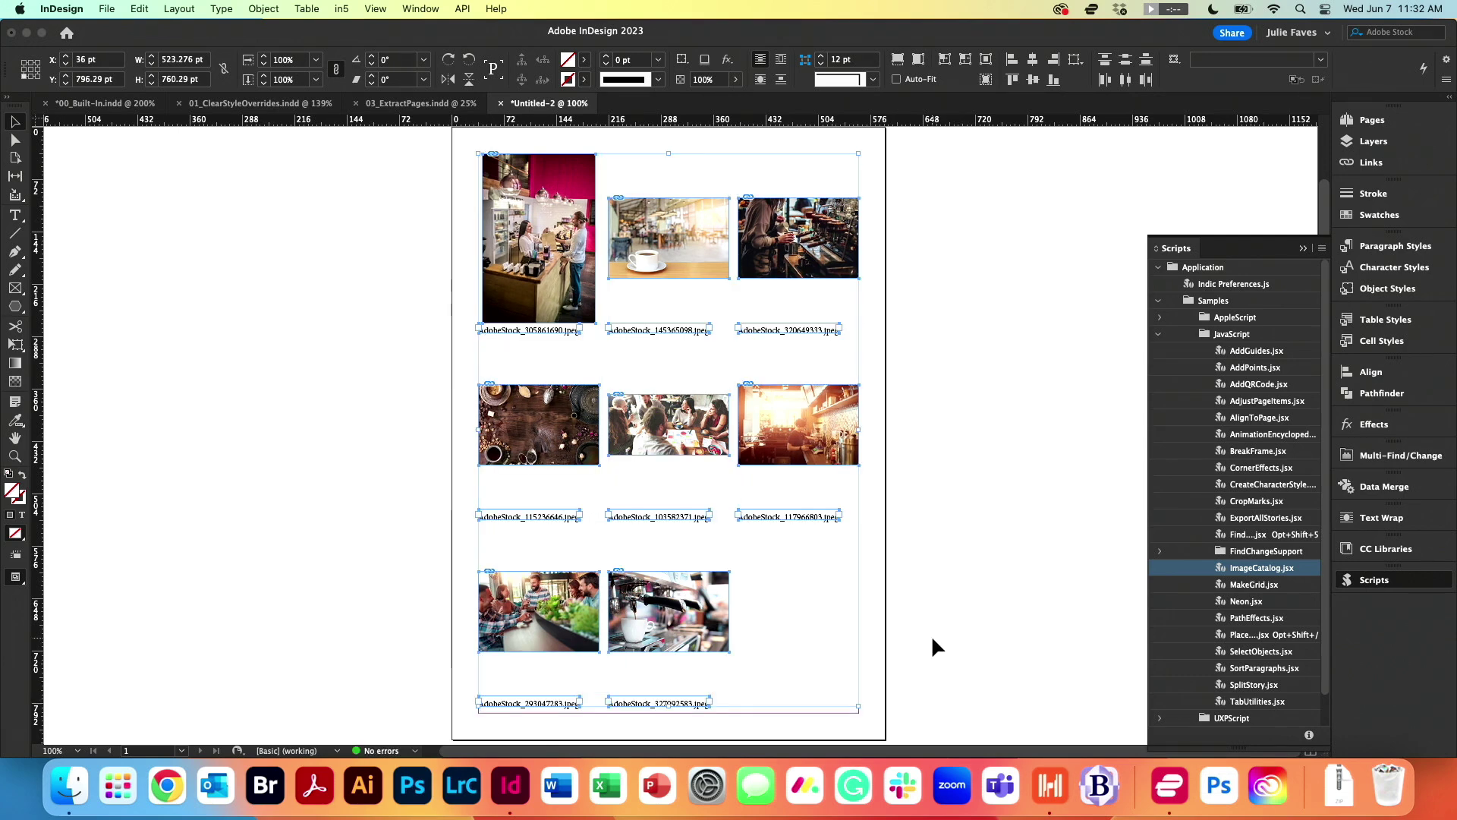
key("super+z")
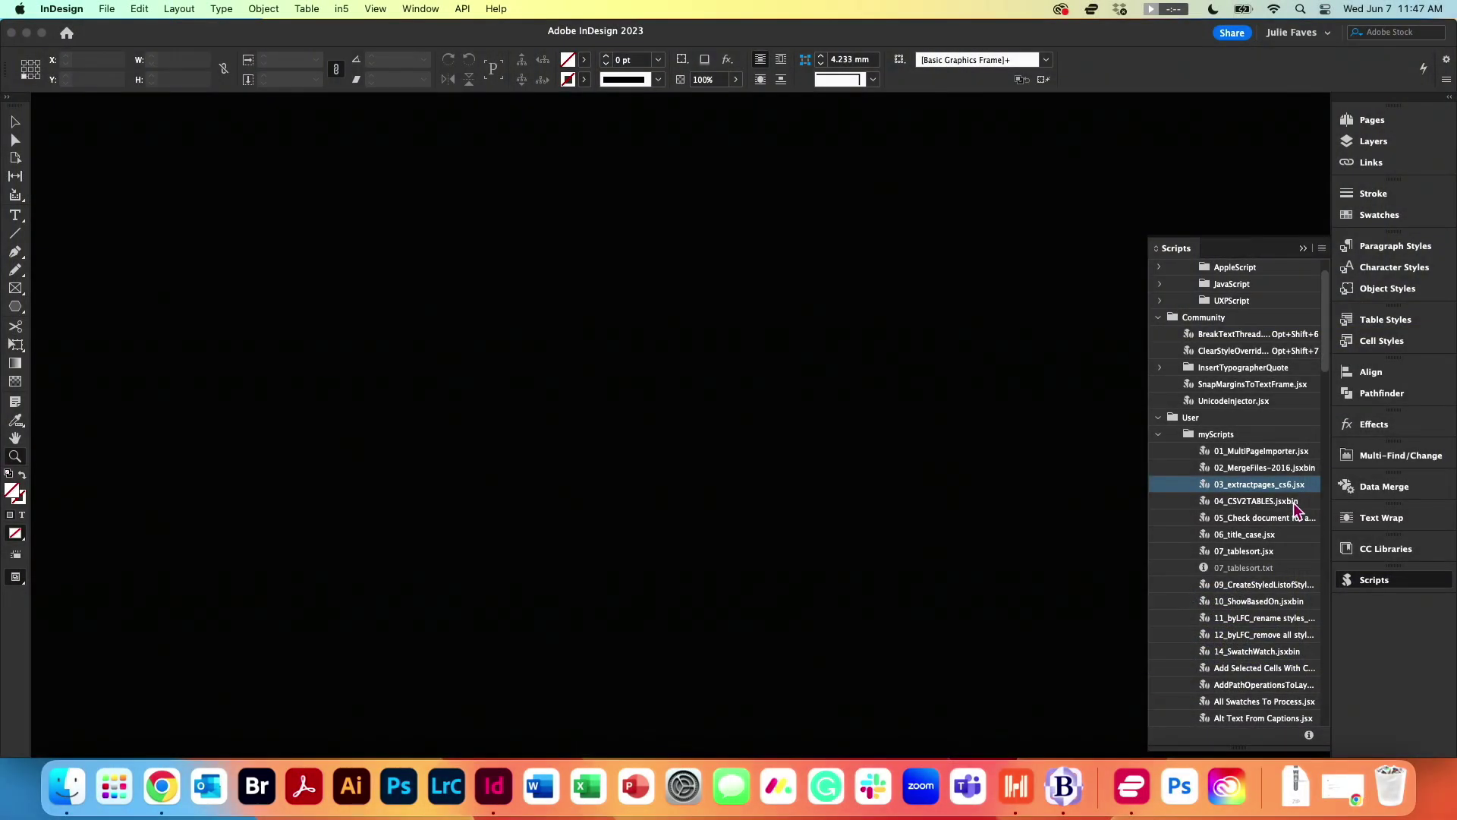
Run 02_MergeFiles-2016.jsxbin with All documents in a folder, sourcing the 02 Merge Files folder.
double_click(1257, 468)
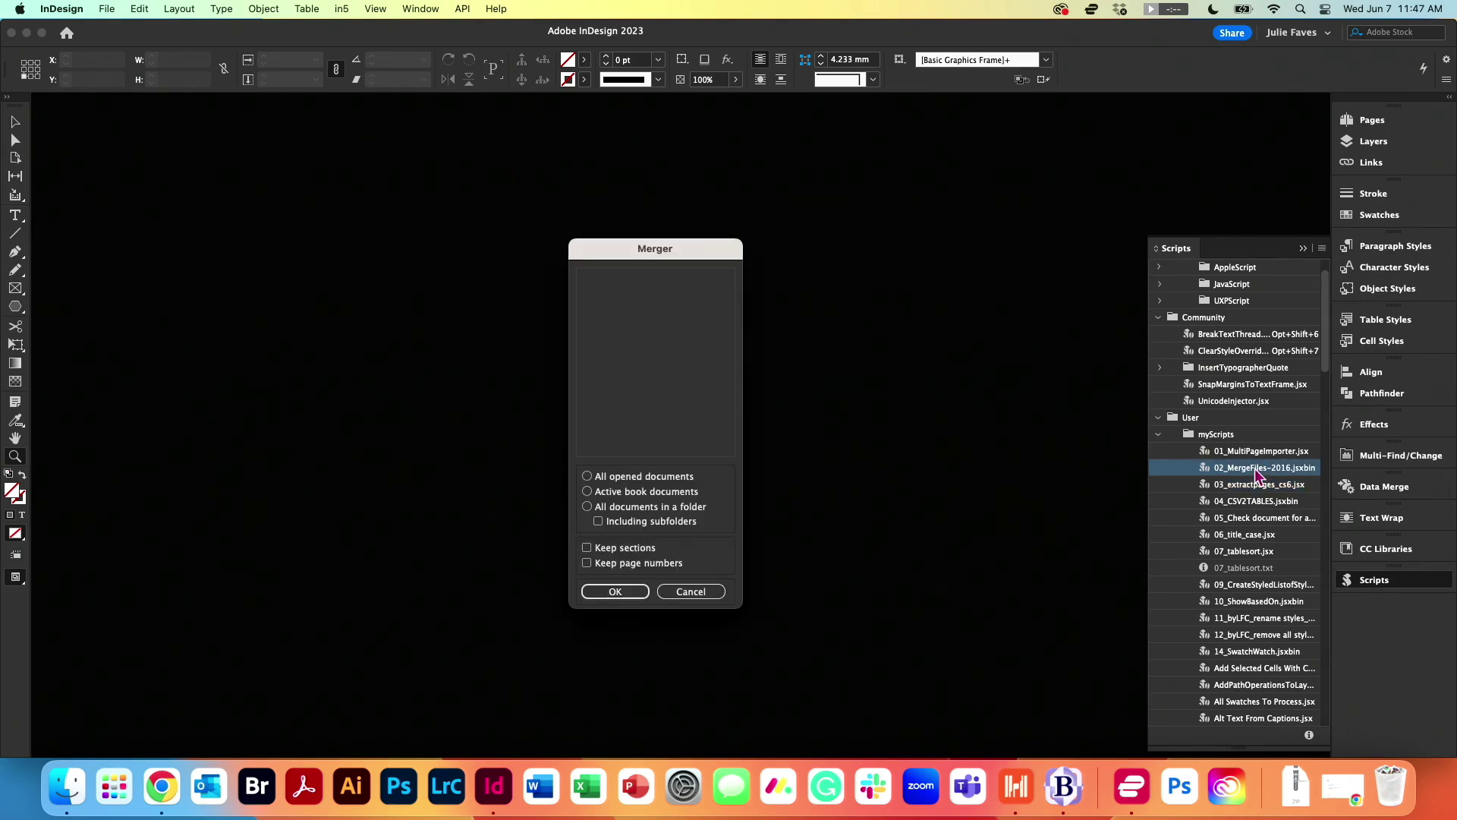
left_click(589, 507)
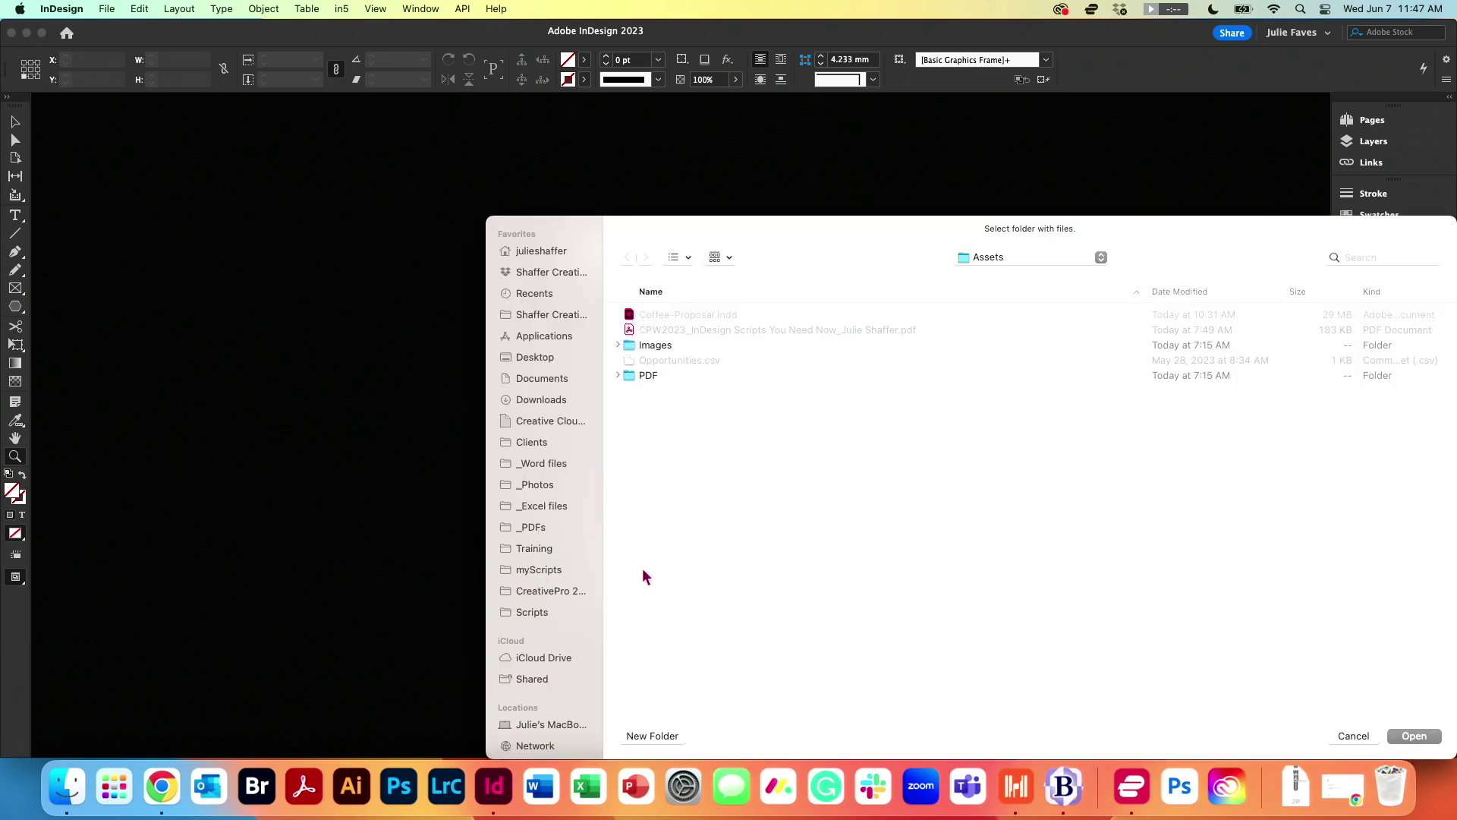
left_click(1066, 256)
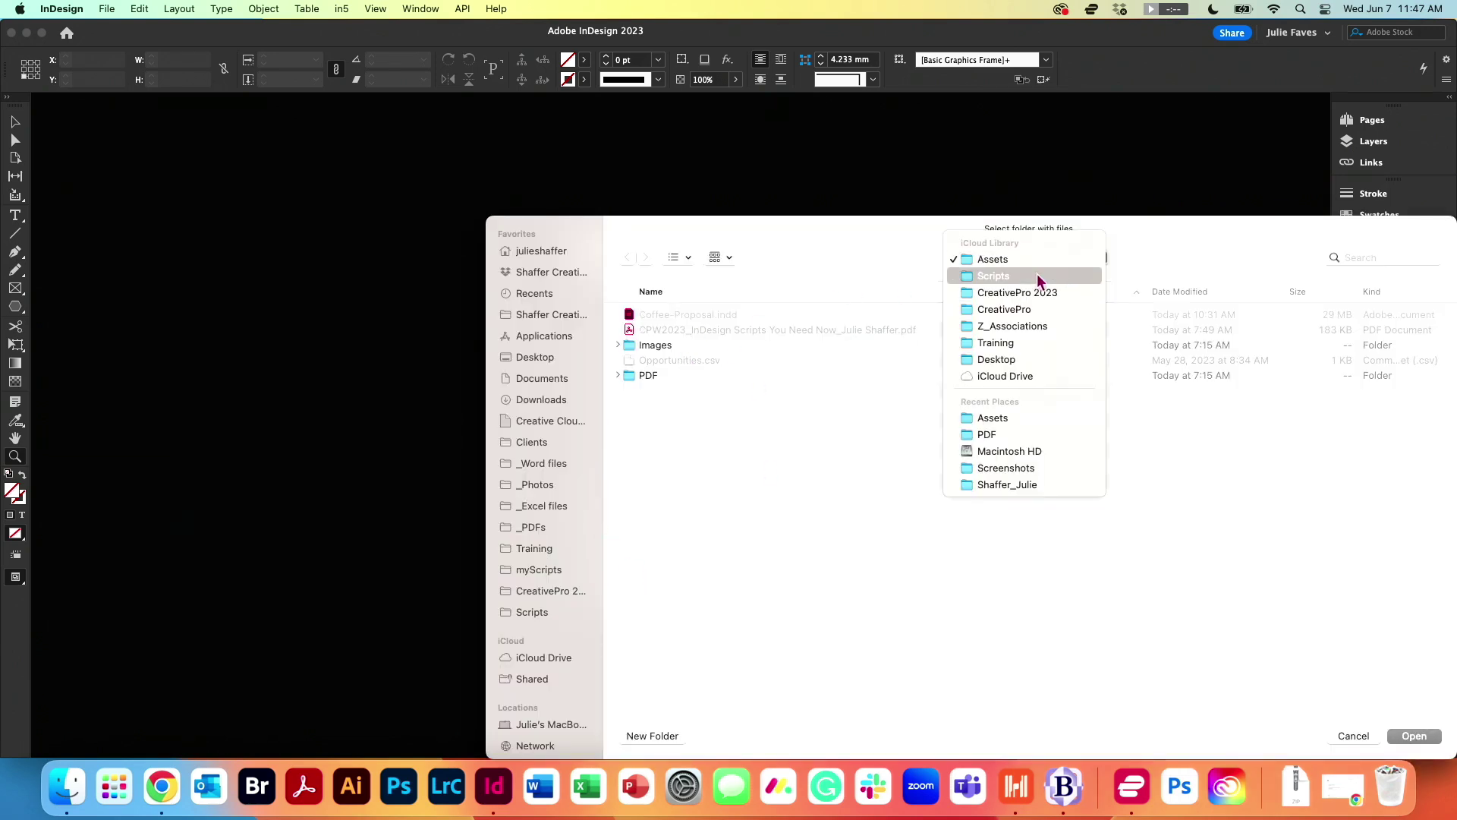
left_click(1037, 274)
left_click(680, 360)
double_click(680, 360)
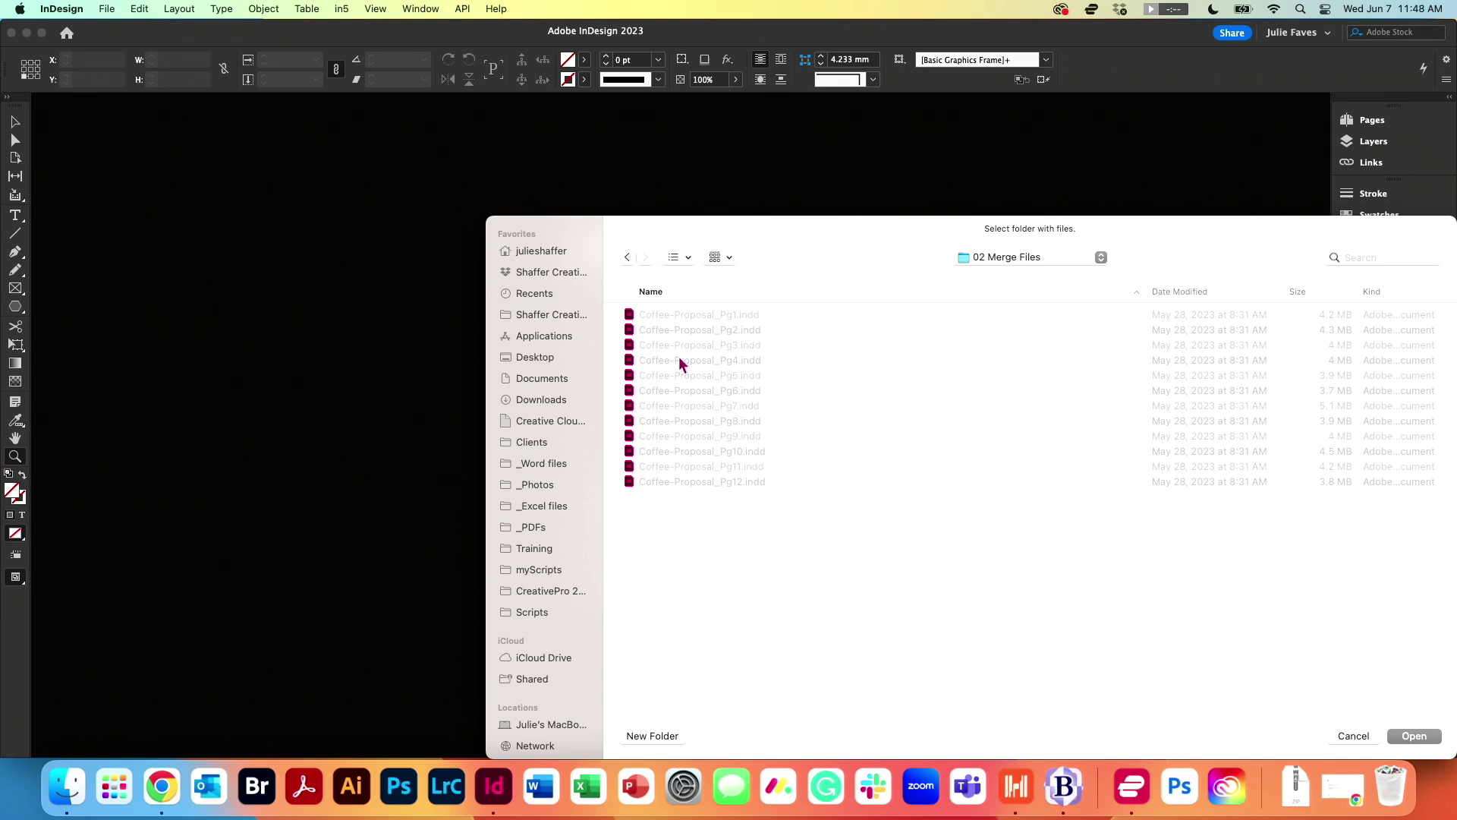
left_click_drag(768, 243, 626, 186)
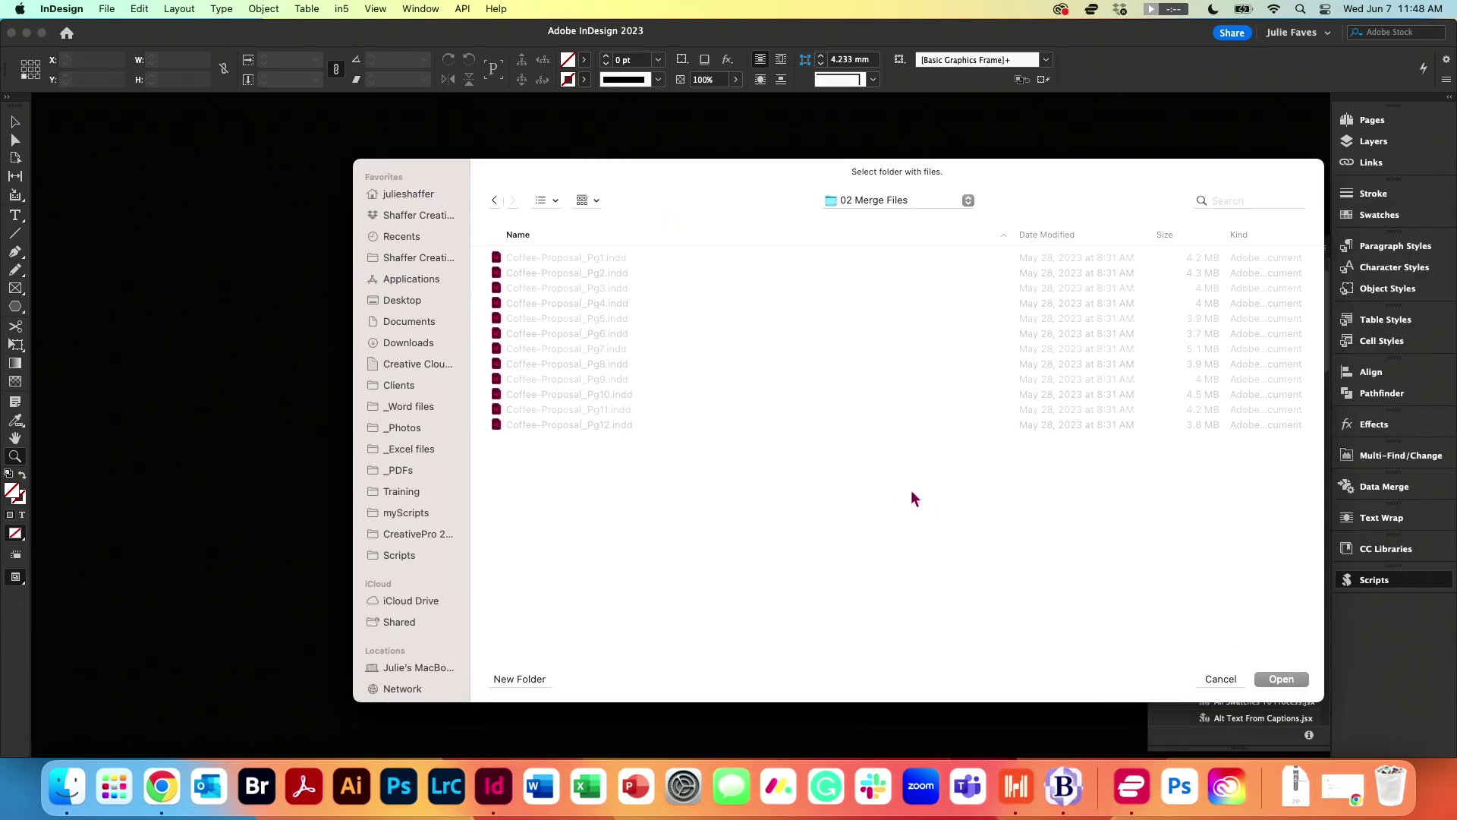
left_click(1268, 680)
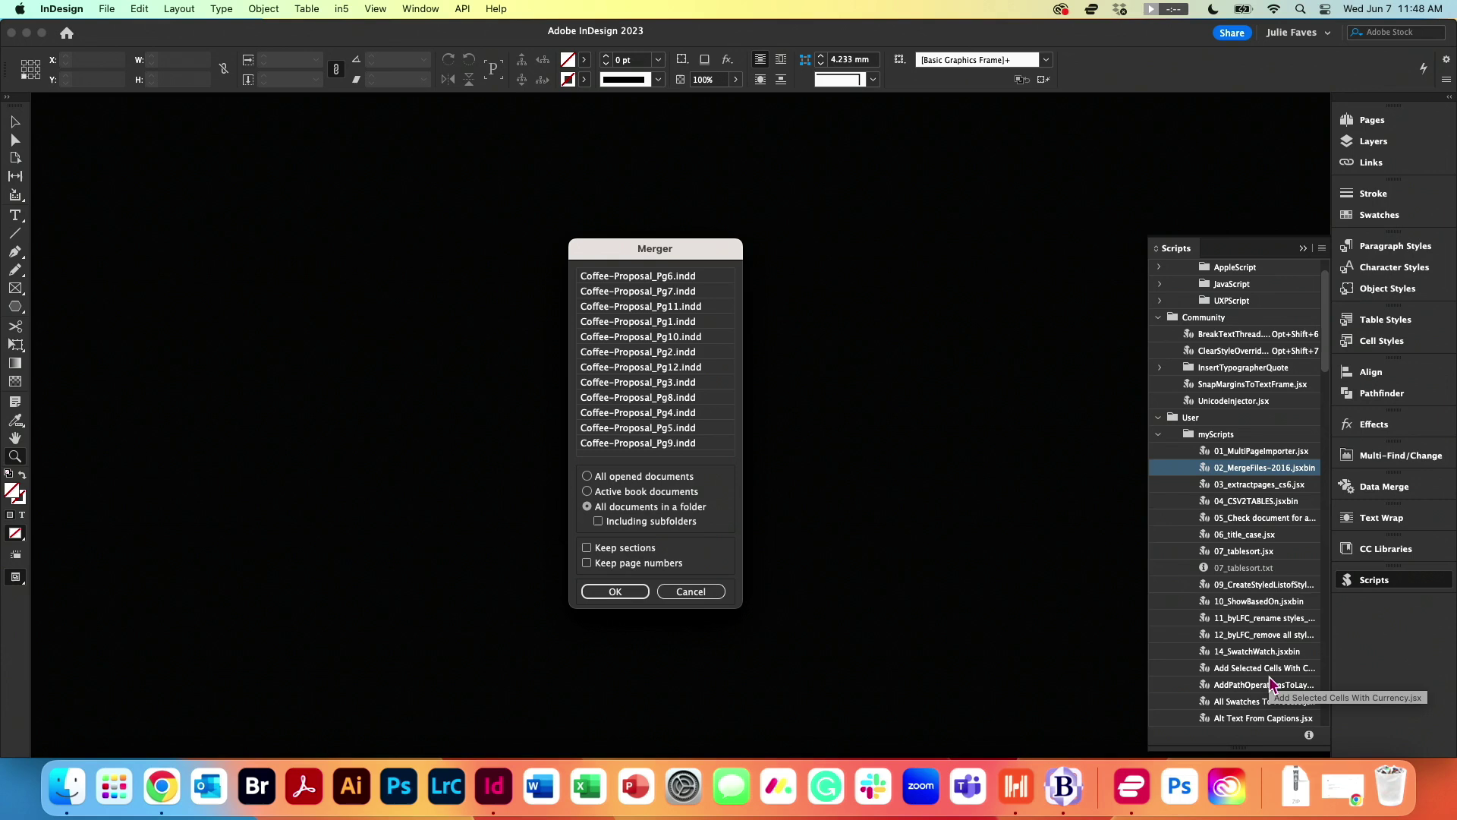
Reorder the Merger list, moving Pg9 up, so files run Coffee-Proposal_Pg1 to Pg12.
left_click(690, 278)
left_click(693, 294)
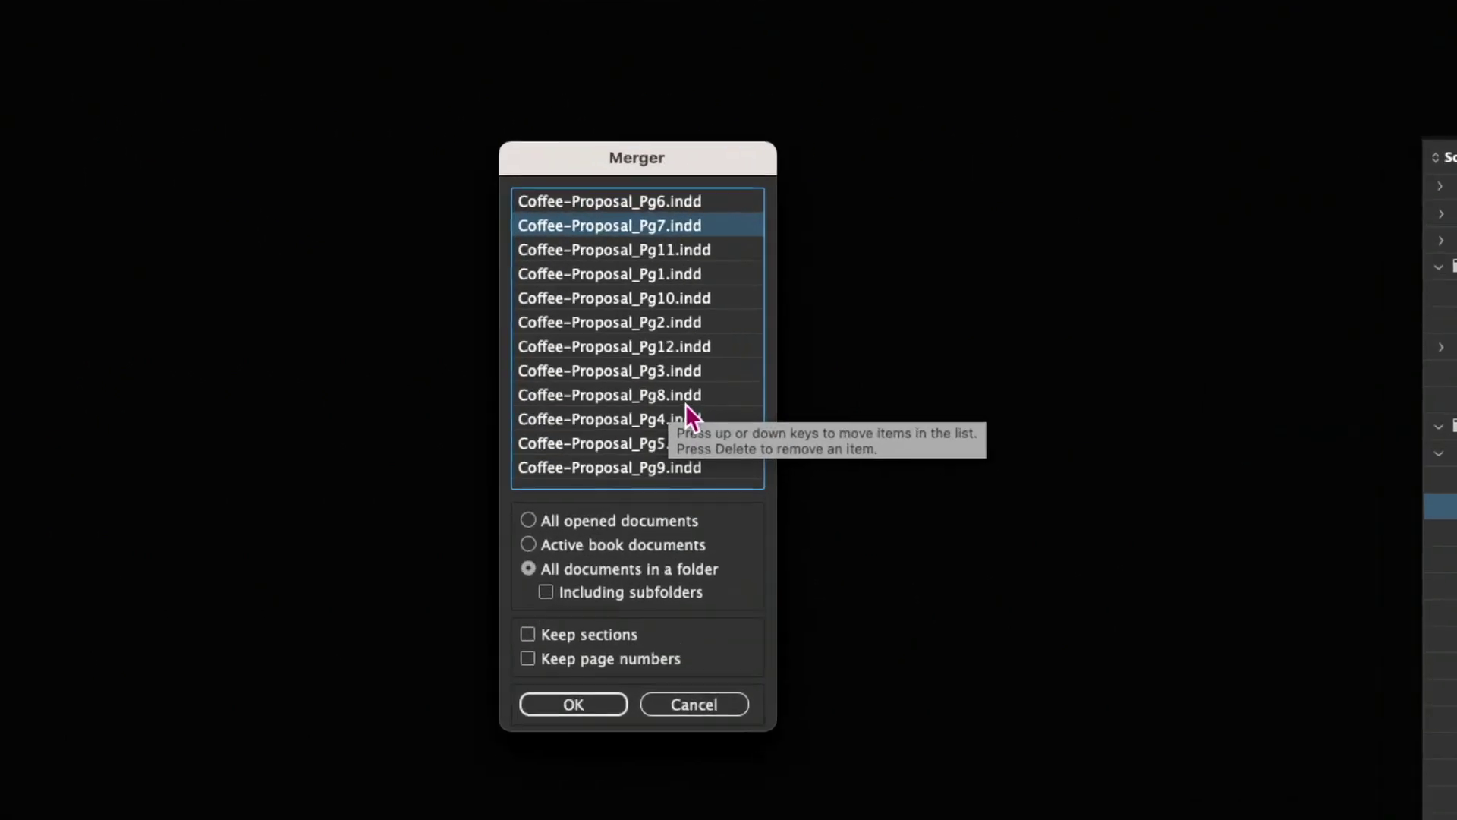
left_click(662, 493)
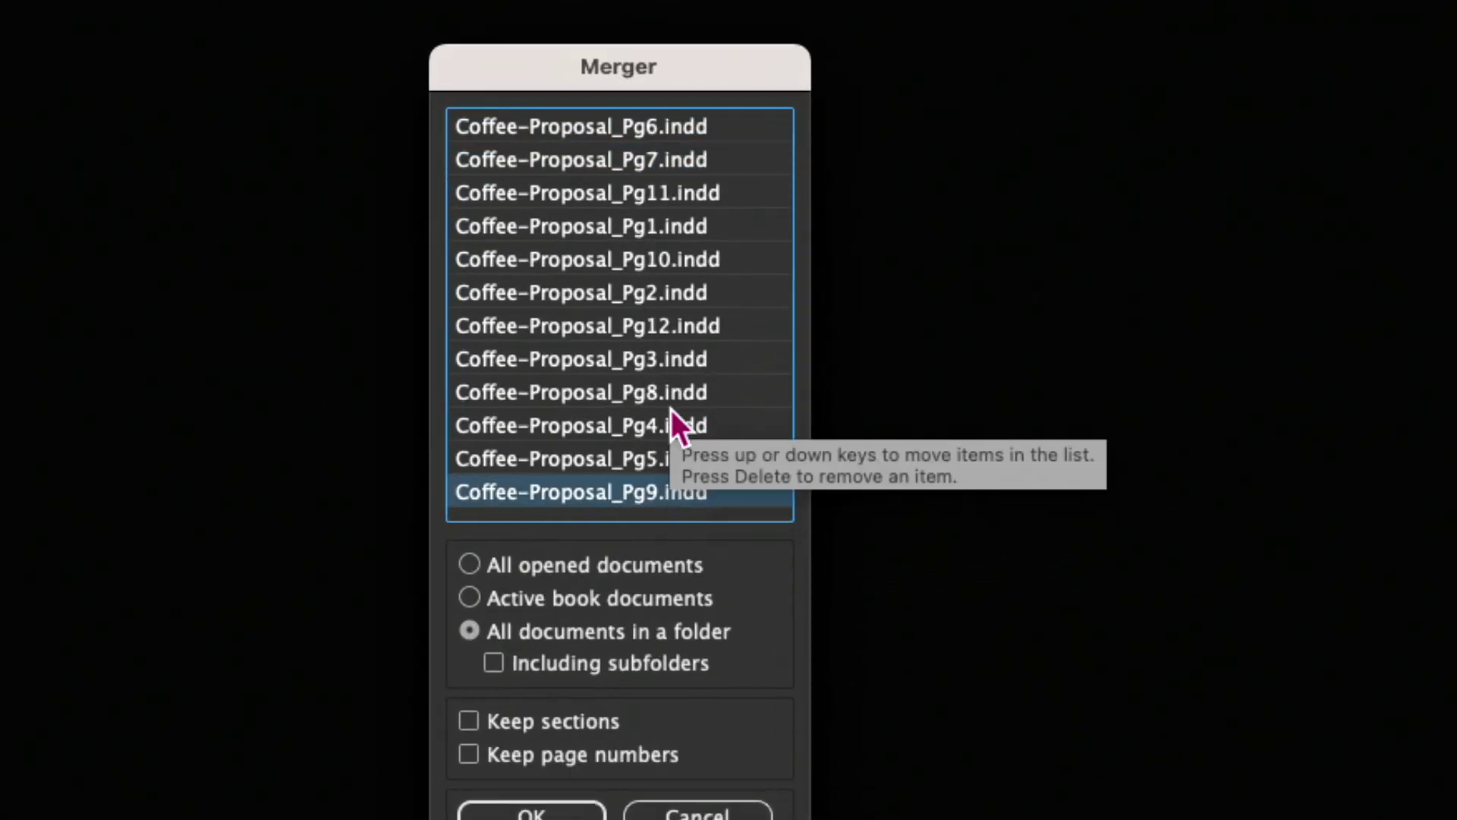
left_click(653, 460)
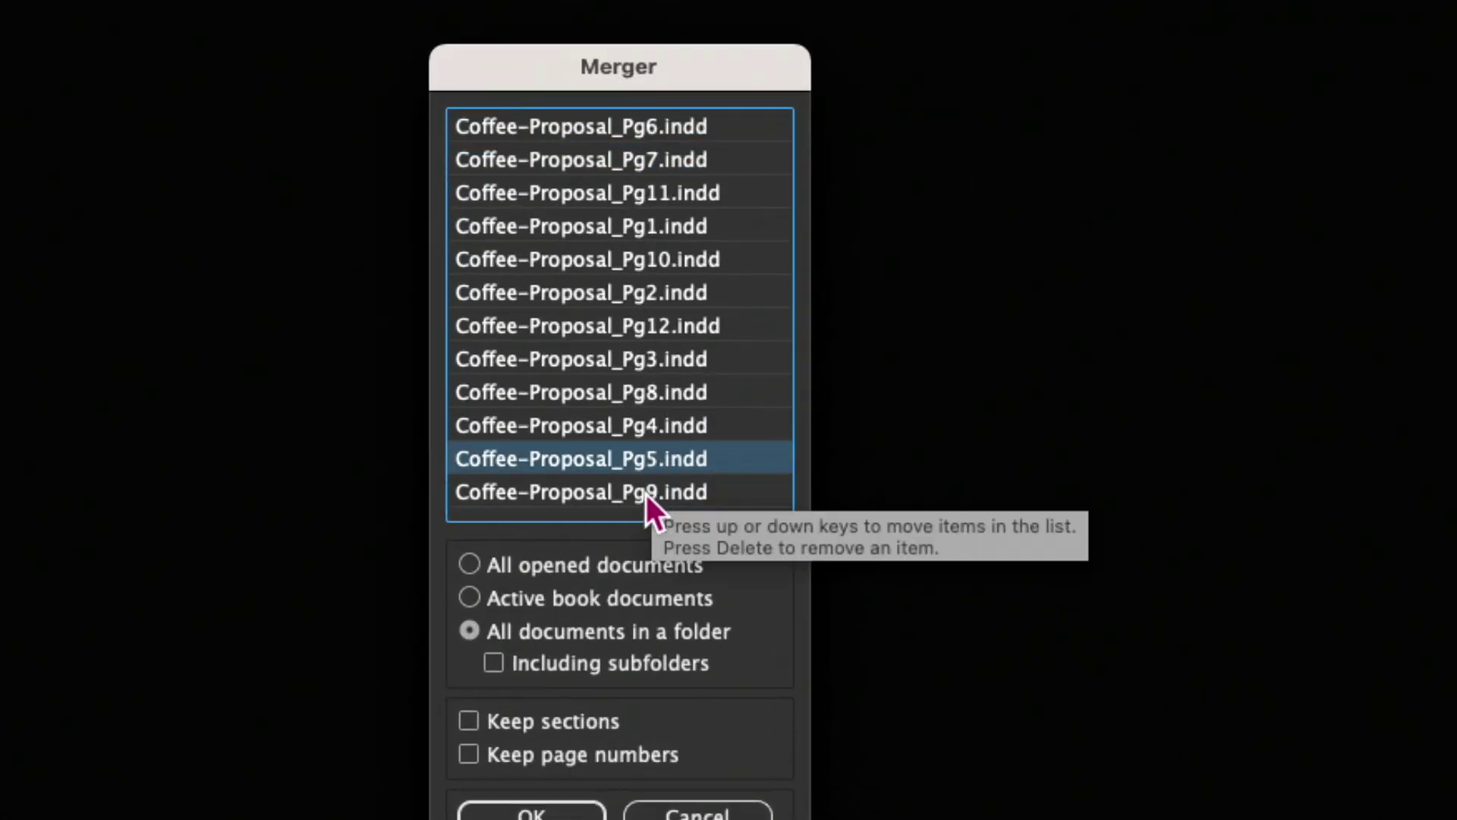
left_click(645, 495)
key("Up")
key("Up")
key("Up")
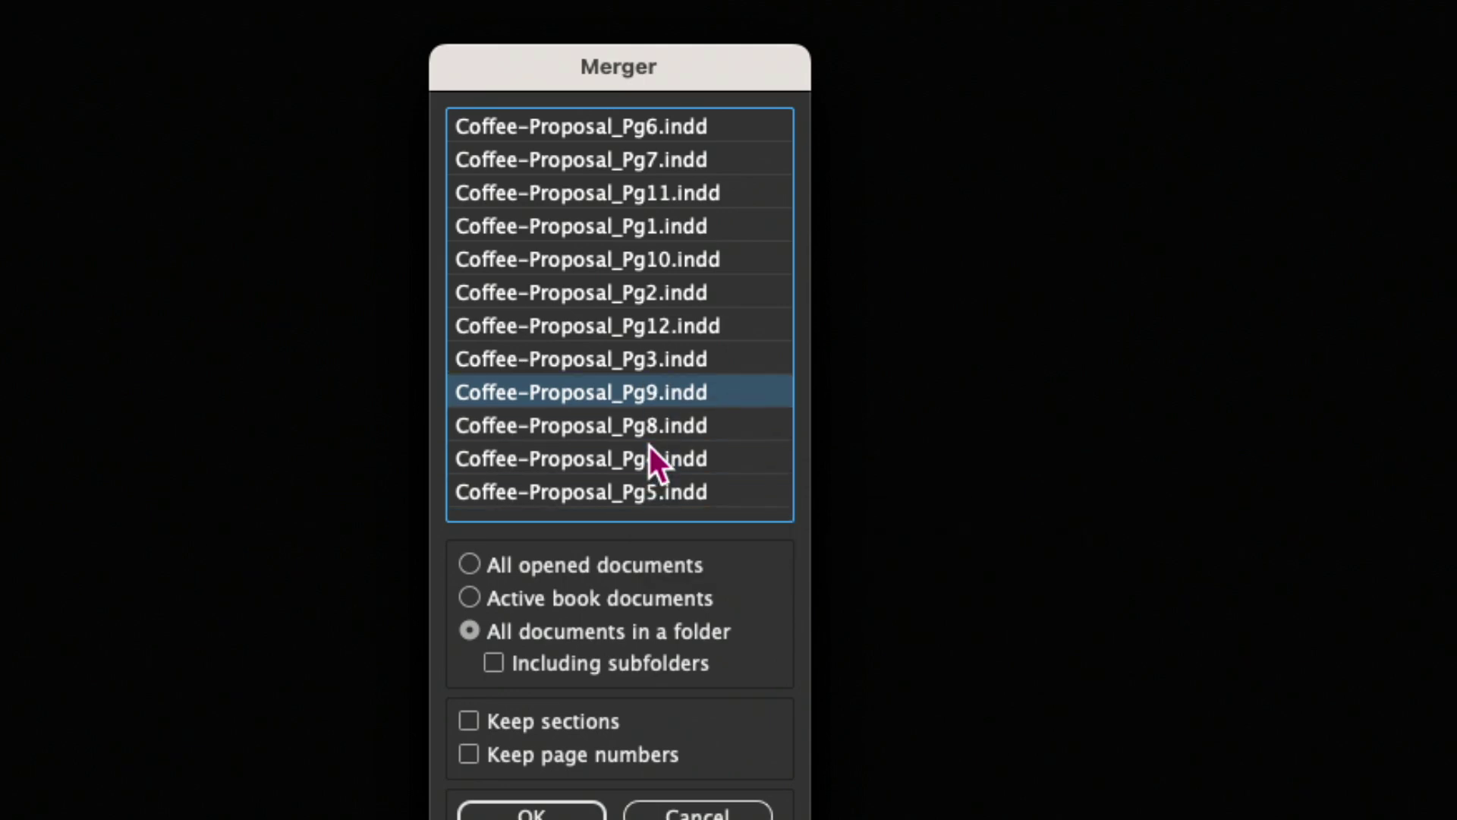
key("Up")
key("Up")
key("Up")
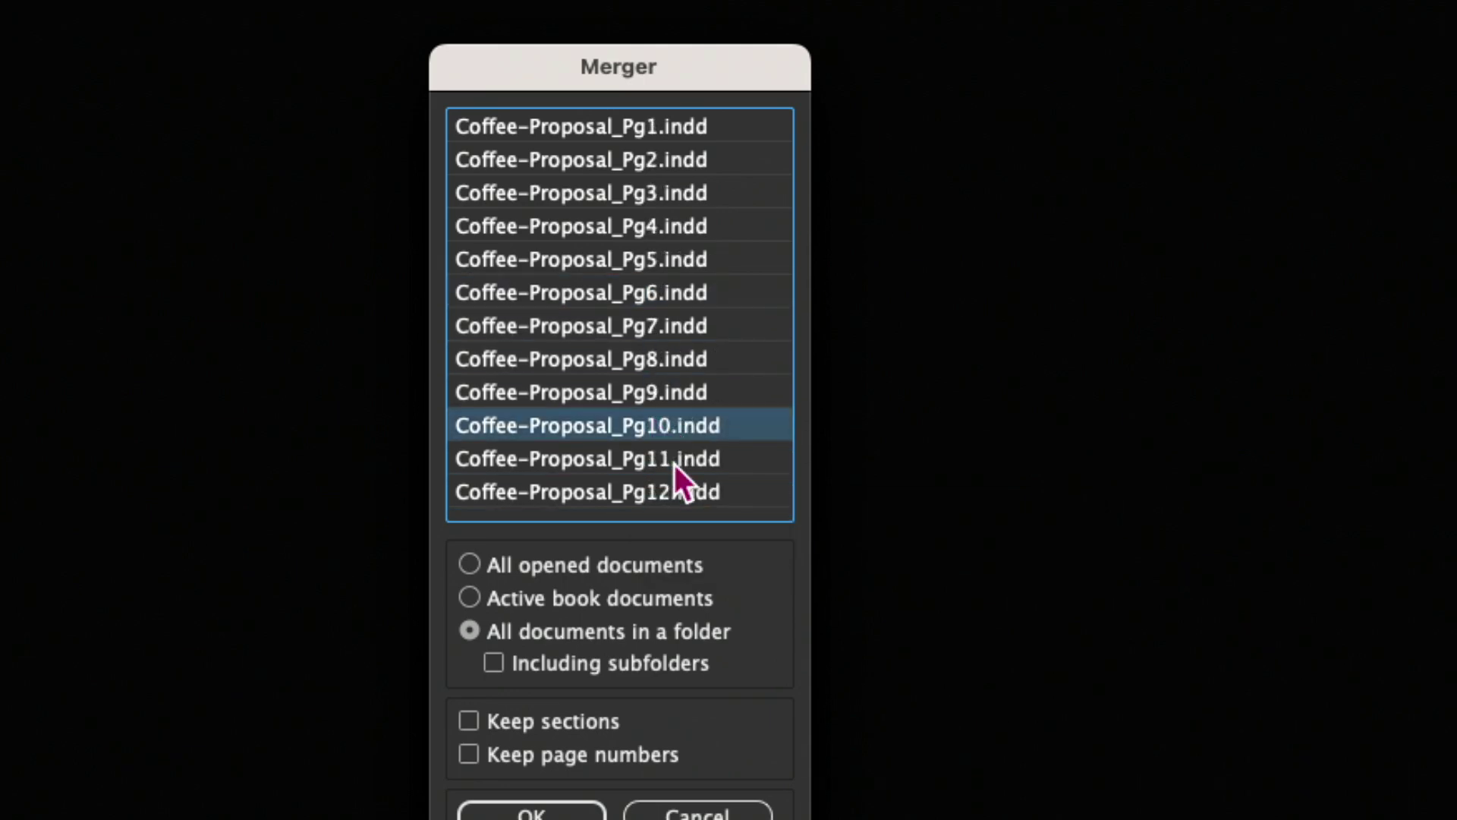